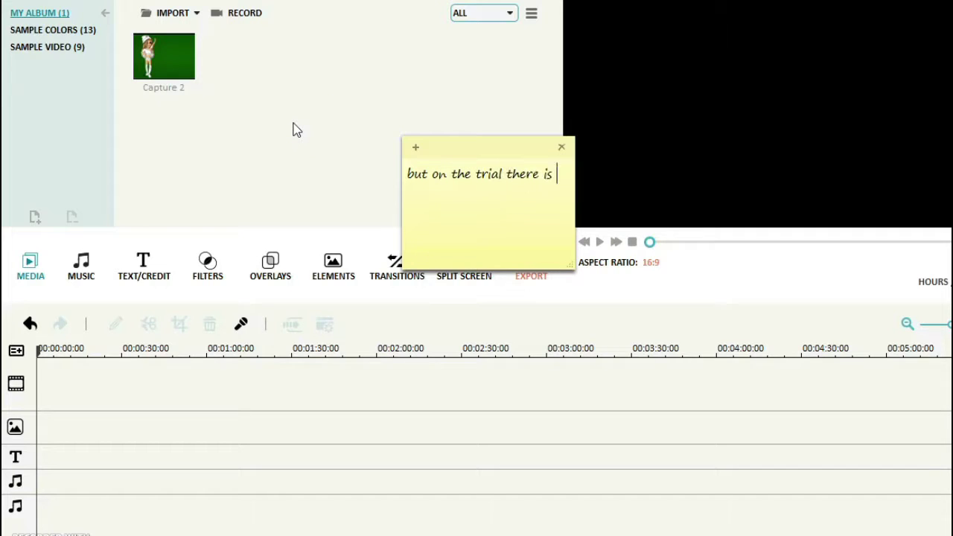
# Replace the sticky note text with "SCREW U FILMORA!!!!!!!!!!!!" and after that with "Anyway....... lets start the tutorial"
pyautogui.write('(((')
pyautogui.moveTo(560, 206); pyautogui.dragTo(269, 100)
pyautogui.write('SCREW U F')
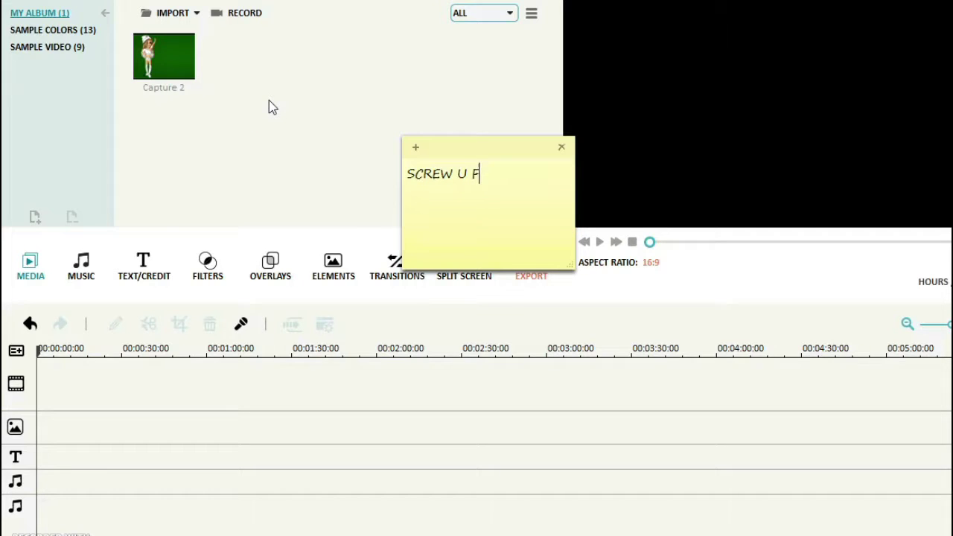
pyautogui.write('ILMORA!!!!!!!!!!!!')
pyautogui.moveTo(532, 195); pyautogui.dragTo(209, 84)
pyautogui.write('A')
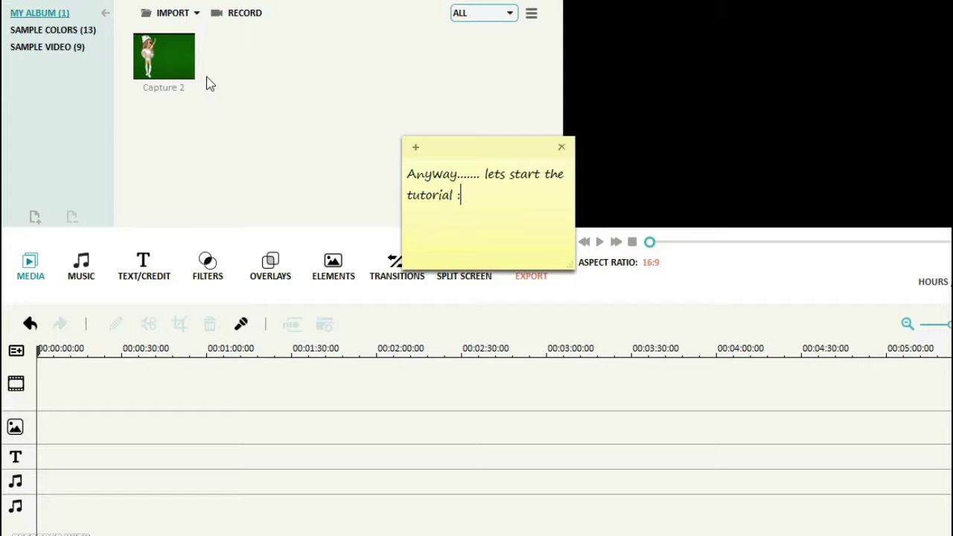
# Clear the sticky note, move it slightly lower, and place the Capture 2 image at the start of the first picture-in-picture track
pyautogui.moveTo(513, 233); pyautogui.dragTo(10, 36)
pyautogui.press('BackSpace')
pyautogui.moveTo(439, 150); pyautogui.dragTo(428, 216)
pyautogui.moveTo(141, 51); pyautogui.dragTo(45, 428)
# Write "im doing a green screen picture but you can do whateber picture u want :P" in the sticky note and clear it
pyautogui.write('im doing a green ')
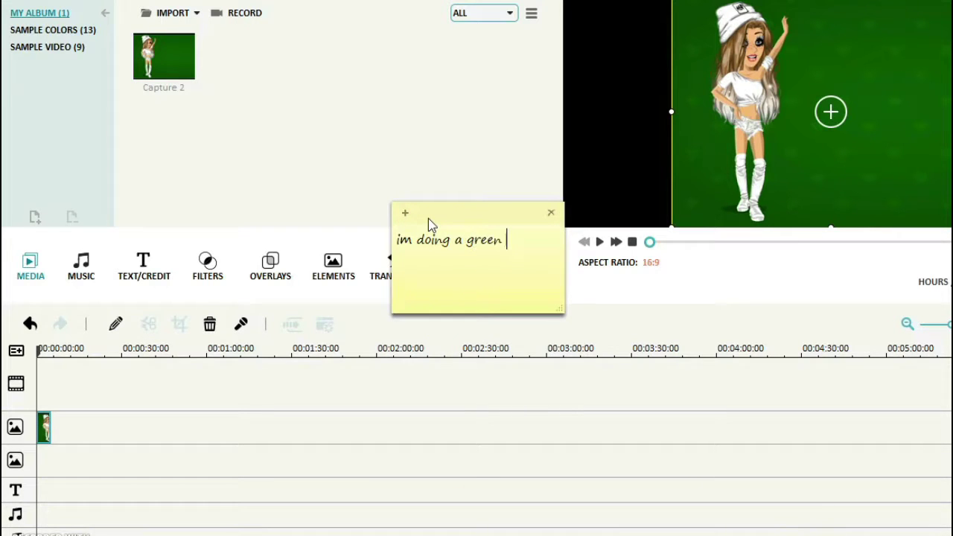
pyautogui.write('screen picture')
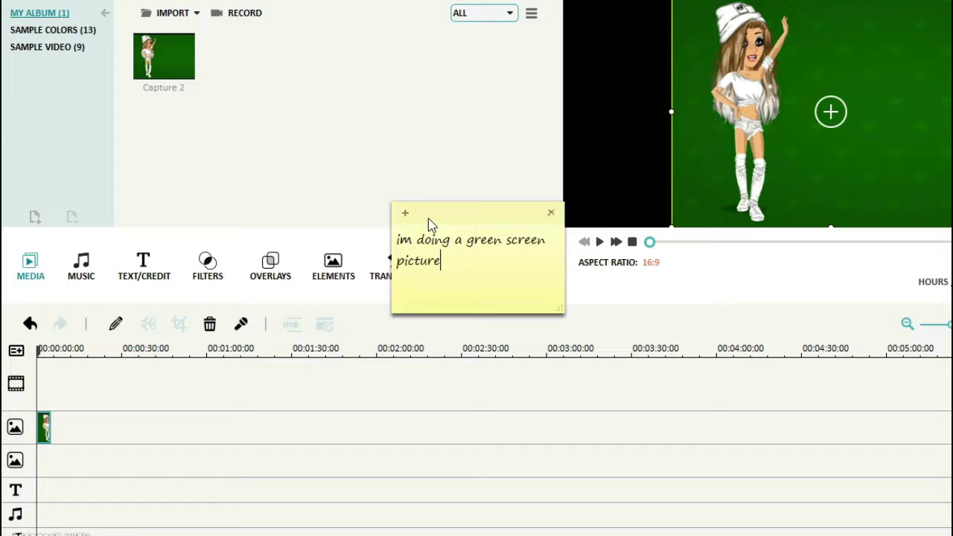
pyautogui.write(' but you can do what')
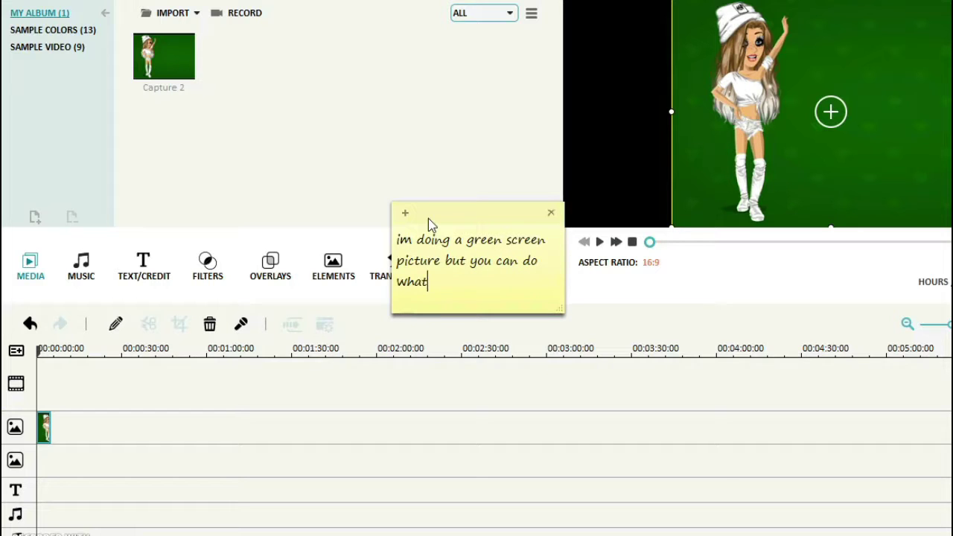
pyautogui.write('eber picture u Want :P')
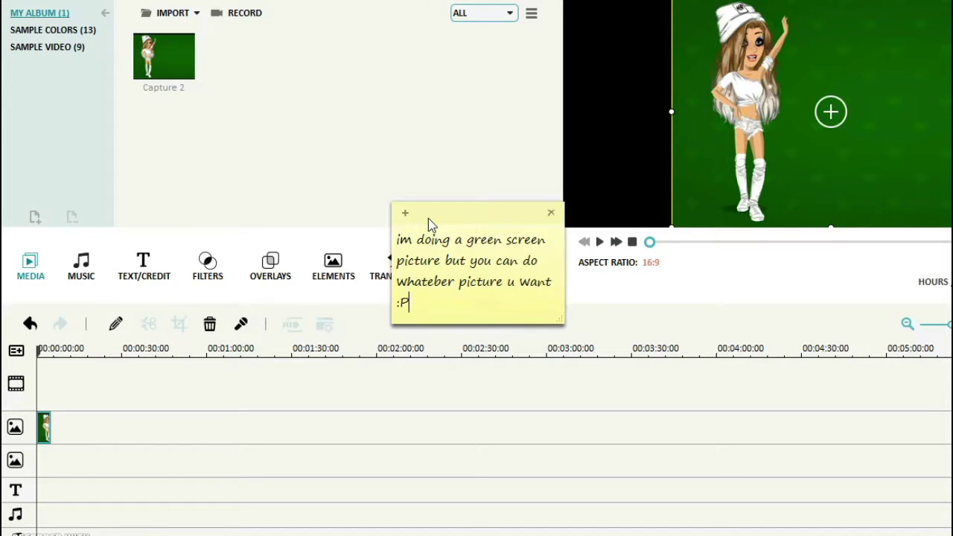
pyautogui.moveTo(467, 282); pyautogui.dragTo(190, 167)
pyautogui.moveTo(429, 302); pyautogui.dragTo(697, 191)
pyautogui.press('BackSpace')
# Remove the green background from the Capture 2 clip on the timeline
pyautogui.click(294, 170)
pyautogui.rightClick(47, 424)
pyautogui.click(117, 361)
pyautogui.click(796, 466)
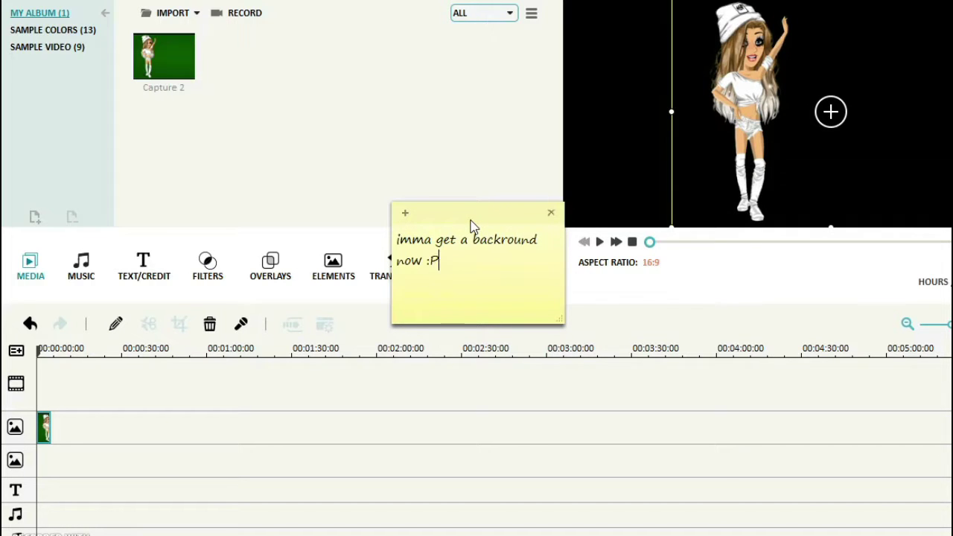
# Import the purple sparkle image download (5) from the green screen folder into the album
pyautogui.click(526, 196)
pyautogui.click(200, 13)
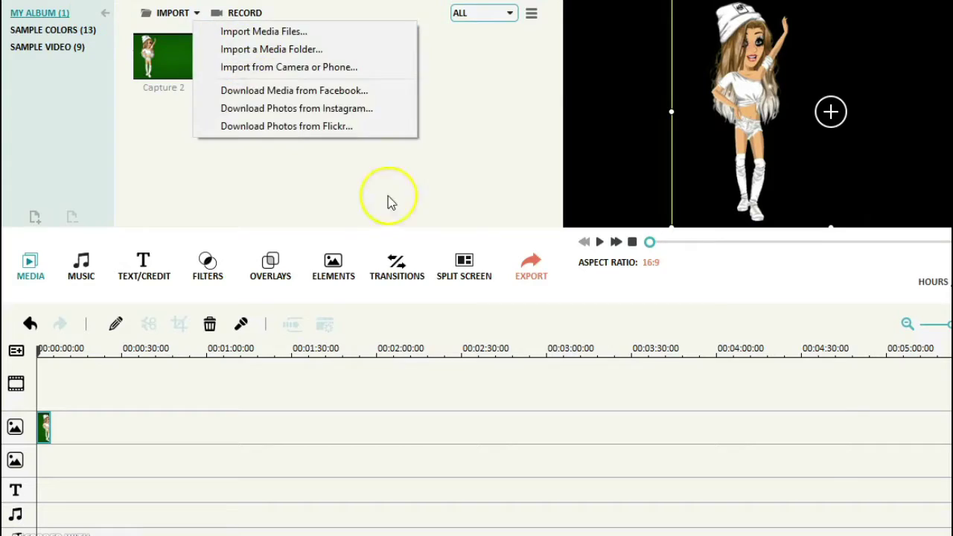
pyautogui.click(264, 31)
pyautogui.scroll(-5, 755, 223)
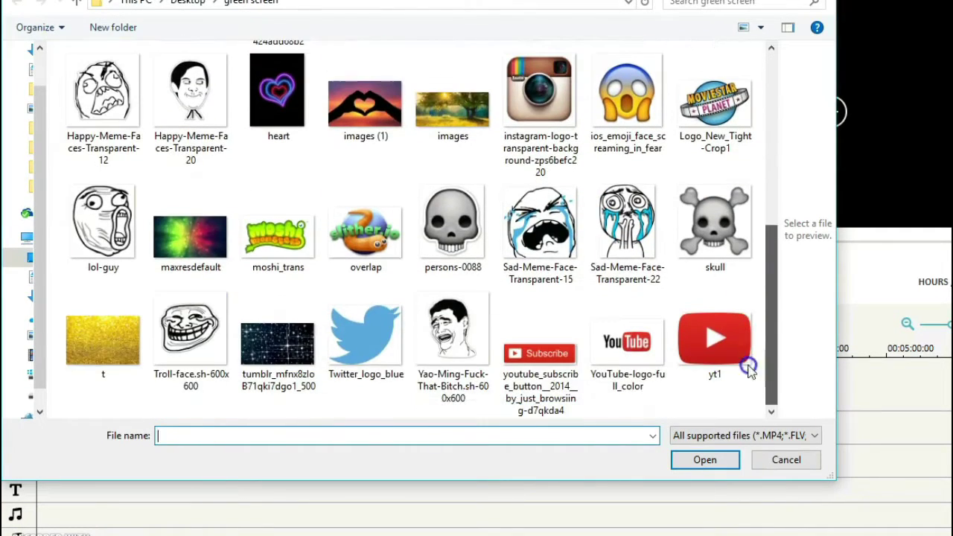
pyautogui.scroll(3, 752, 223)
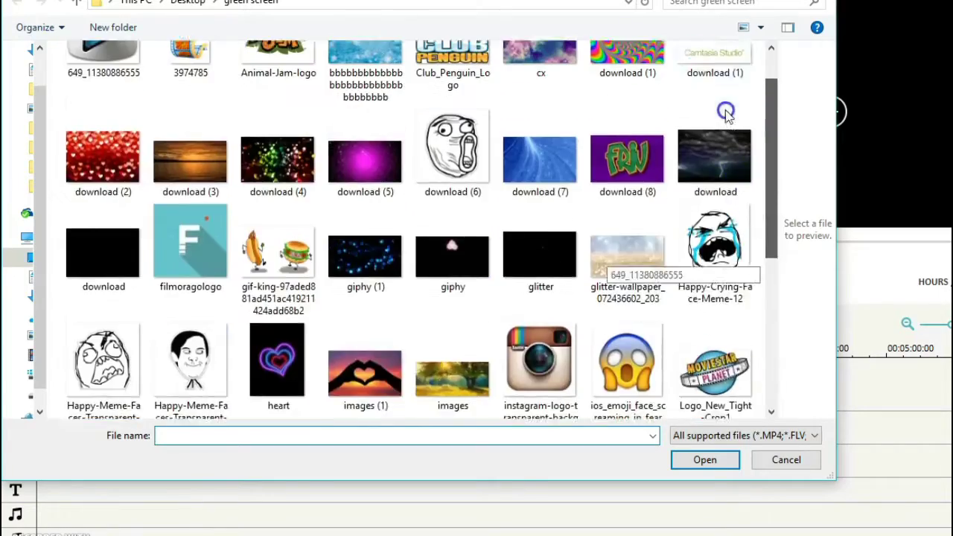
pyautogui.scroll(1, 726, 111)
pyautogui.doubleClick(359, 223)
# Place the download (5) image at the start of the main video track and play the composition briefly
pyautogui.moveTo(242, 85); pyautogui.dragTo(128, 336)
pyautogui.click(599, 244)
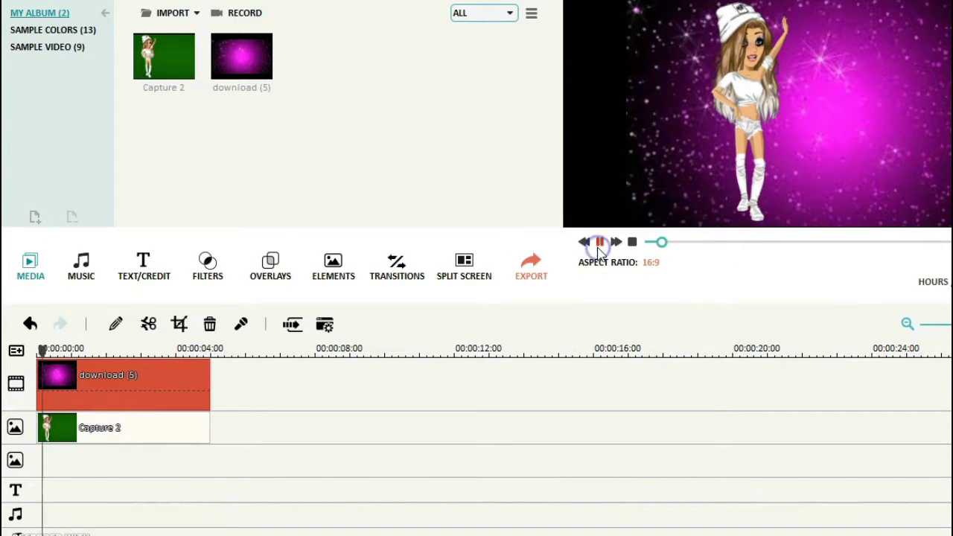
pyautogui.moveTo(750, 242); pyautogui.dragTo(554, 255)
# Apply the second "Rotate to zoo..." motion effect to the Capture 2 clip, preview it, and accept the change
pyautogui.rightClick(187, 438)
pyautogui.click(224, 330)
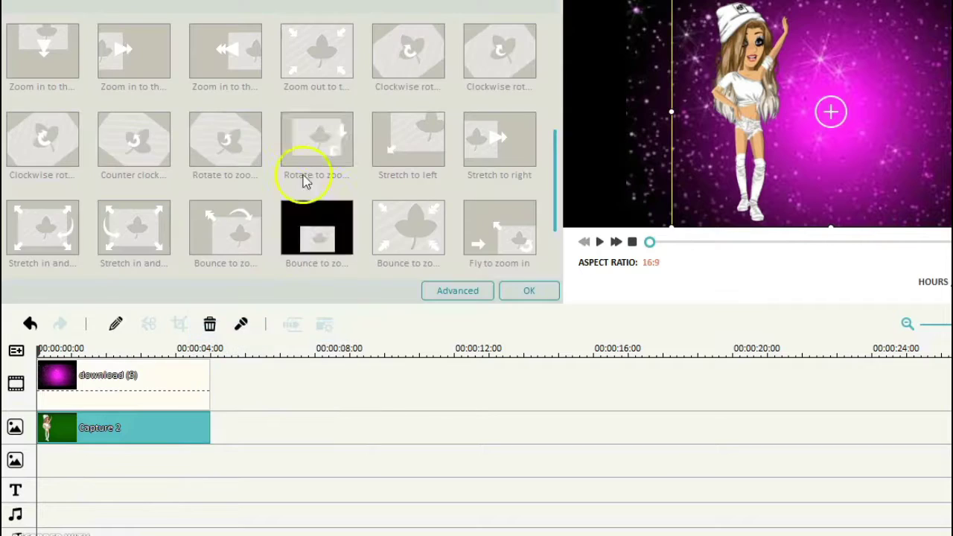
pyautogui.click(306, 181)
pyautogui.click(601, 242)
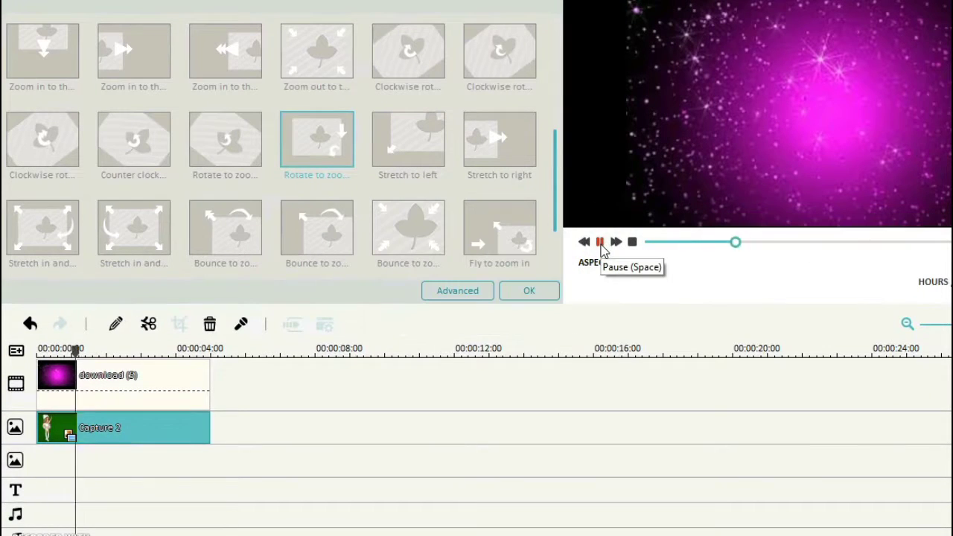
pyautogui.click(529, 291)
# Write "PERFECT XD" and after it "ok...... NOW for the cool part, the text!!!!!" in the sticky note, clearing each message
pyautogui.hotkey('alt', 'Tab')
pyautogui.moveTo(484, 283); pyautogui.dragTo(342, 217)
pyautogui.write('PERFECT XD')
pyautogui.hotkey('ctrl', 'a')
pyautogui.press('BackSpace')
pyautogui.write('ok')
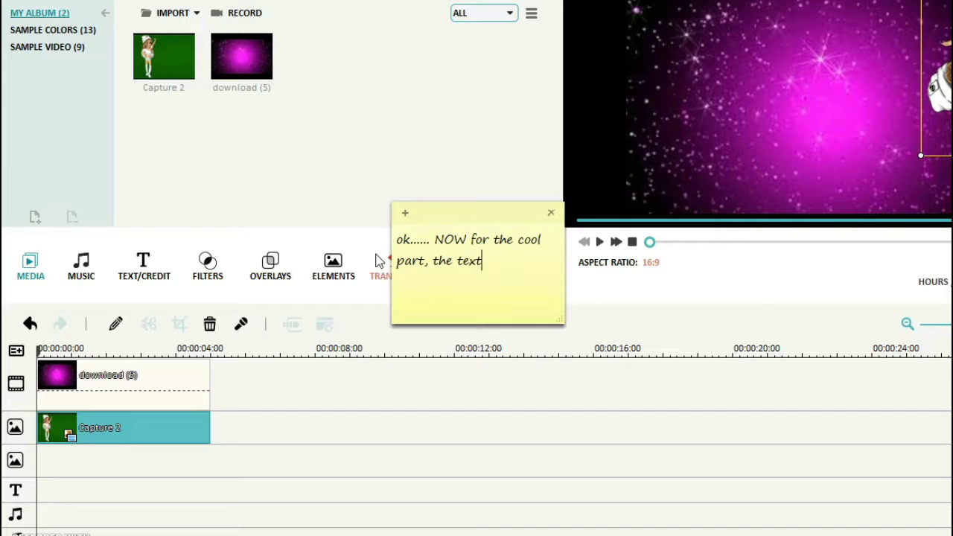
pyautogui.write('!!!!!')
pyautogui.hotkey('ctrl', 'a')
pyautogui.press('BackSpace')
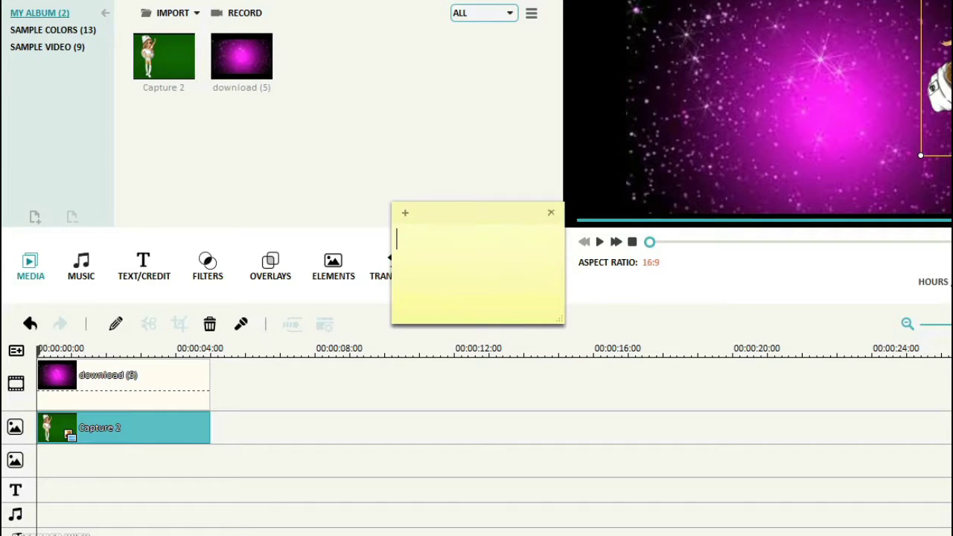
# Write "click that <-----" in the sticky note, place it beside Text/Credit, and open the text and credit library
pyautogui.click(330, 149)
pyautogui.hotkey('alt', 'Tab')
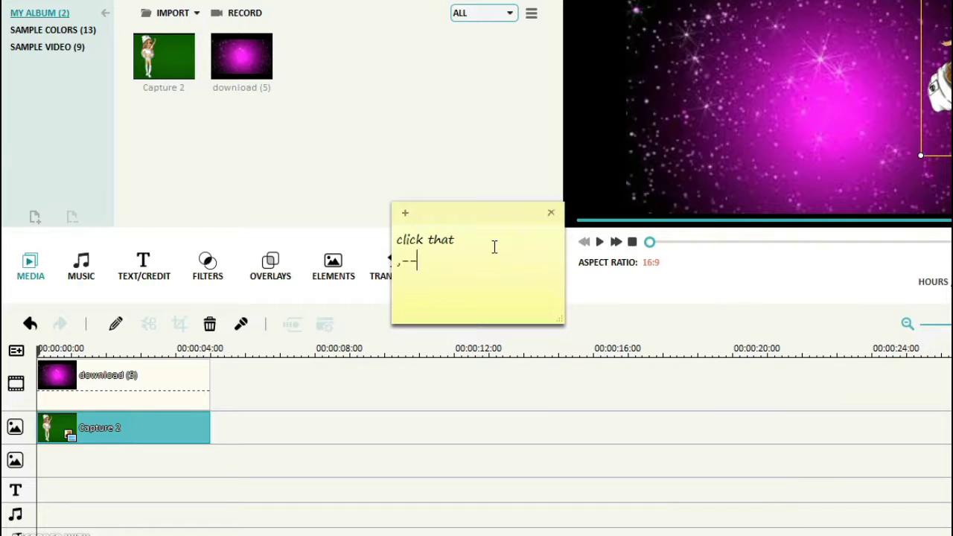
pyautogui.write('-----')
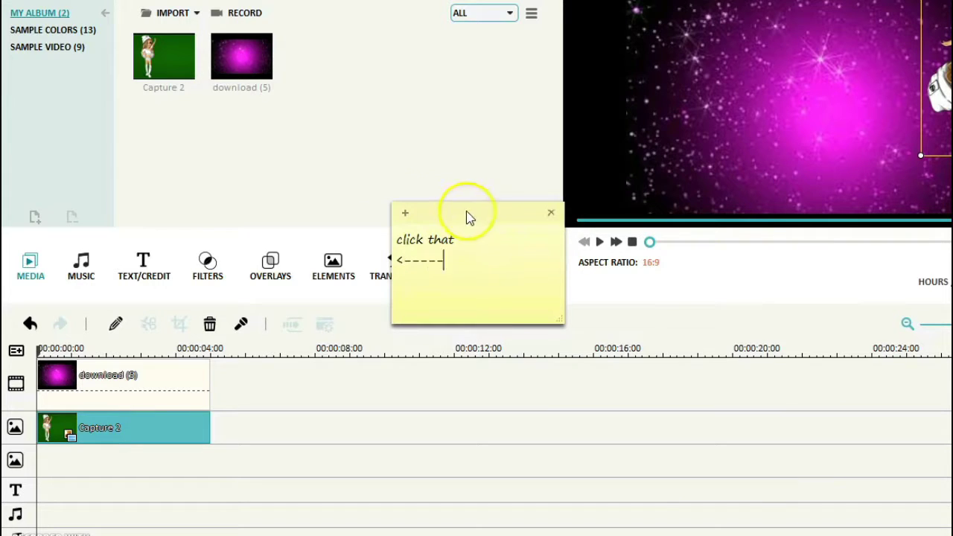
pyautogui.moveTo(469, 215); pyautogui.dragTo(234, 225)
pyautogui.click(141, 261)
# Add "OOOOOOOH as u see there are lots of choices :P" to the sticky note
pyautogui.hotkey('alt', 'Tab')
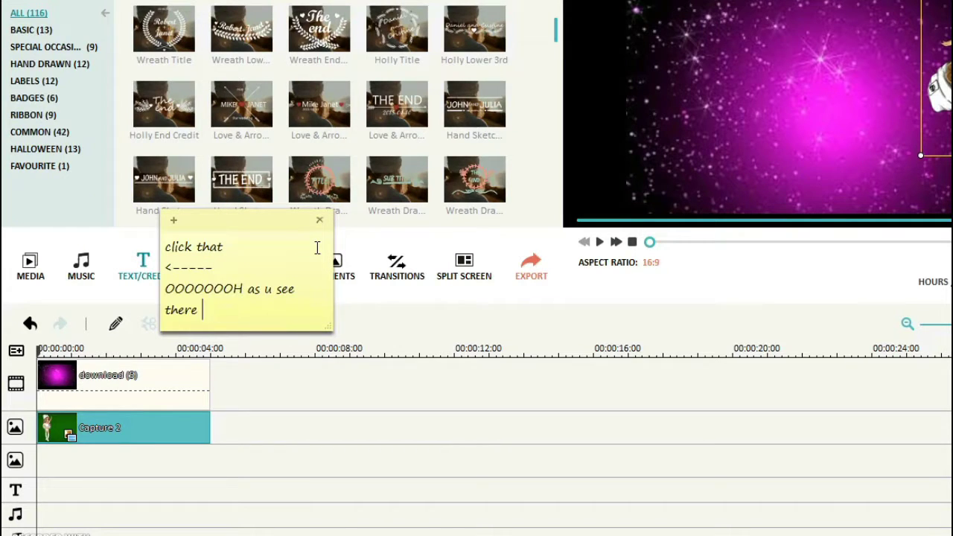
pyautogui.write('ed :P')
pyautogui.click(320, 316)
pyautogui.write('s')
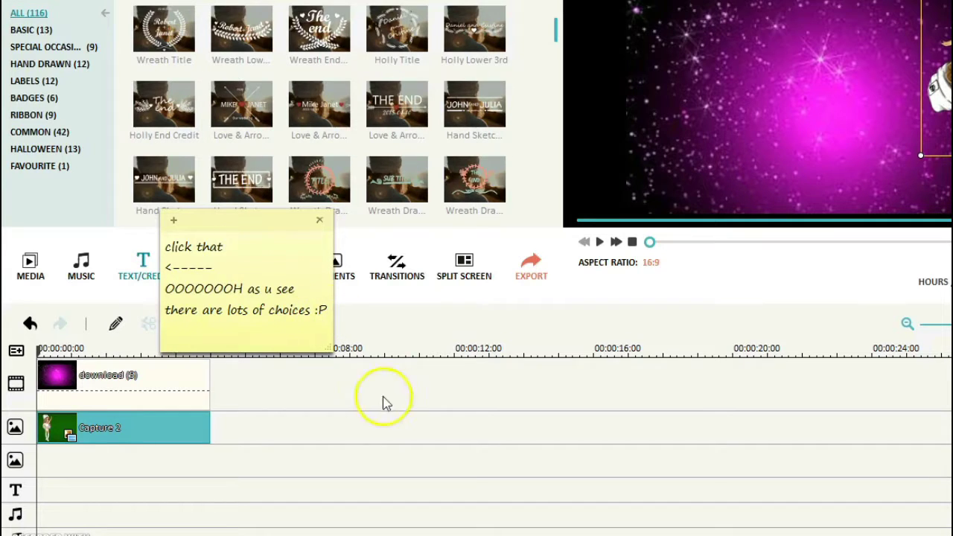
# Replace the sticky note text with "IDK what to pick XD", clear it, and hide the note
pyautogui.moveTo(331, 311); pyautogui.dragTo(165, 268)
pyautogui.moveTo(131, 184); pyautogui.dragTo(170, 241)
pyautogui.write('IDK ')
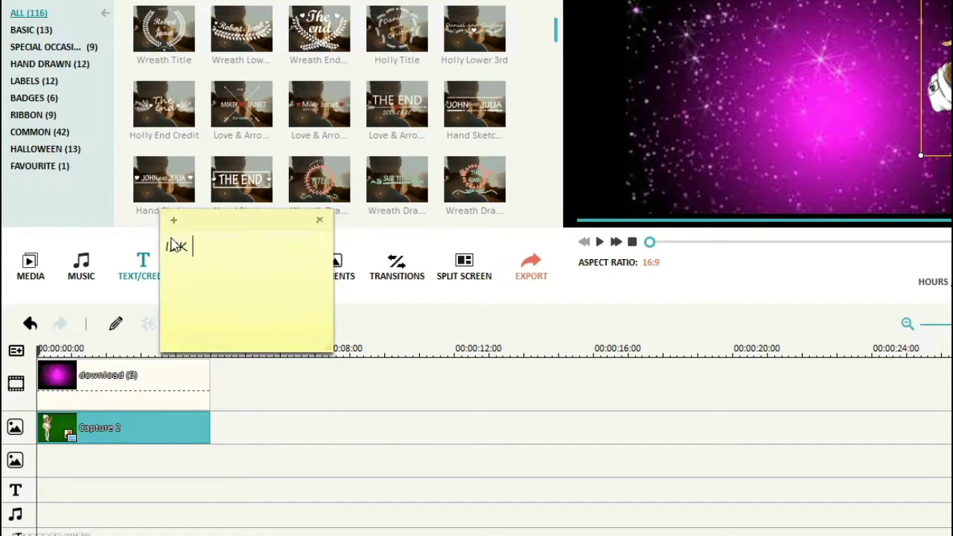
pyautogui.write(' what to pick XD')
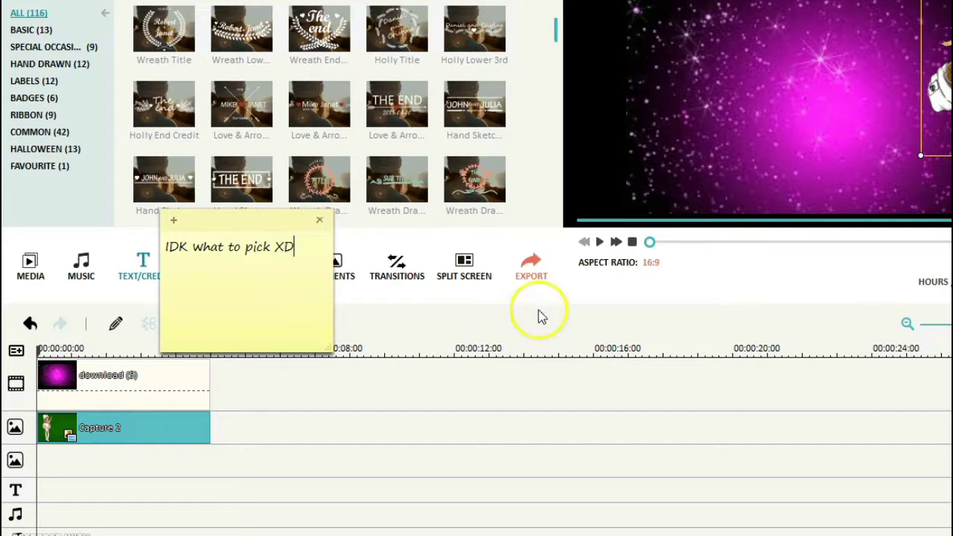
pyautogui.hotkey('ctrl', 'a')
pyautogui.press('BackSpace')
pyautogui.click(319, 221)
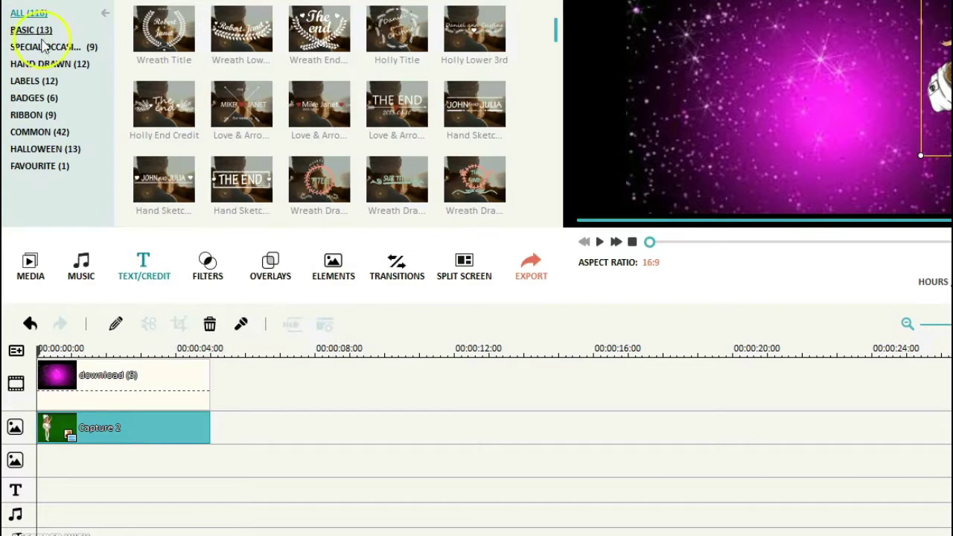
# Select the "Strech in an..." title in the Common category and write "click the texts to preview them..." in the sticky note
pyautogui.click(40, 131)
pyautogui.moveTo(555, 42); pyautogui.dragTo(579, 190)
pyautogui.scroll(5, 536, 154)
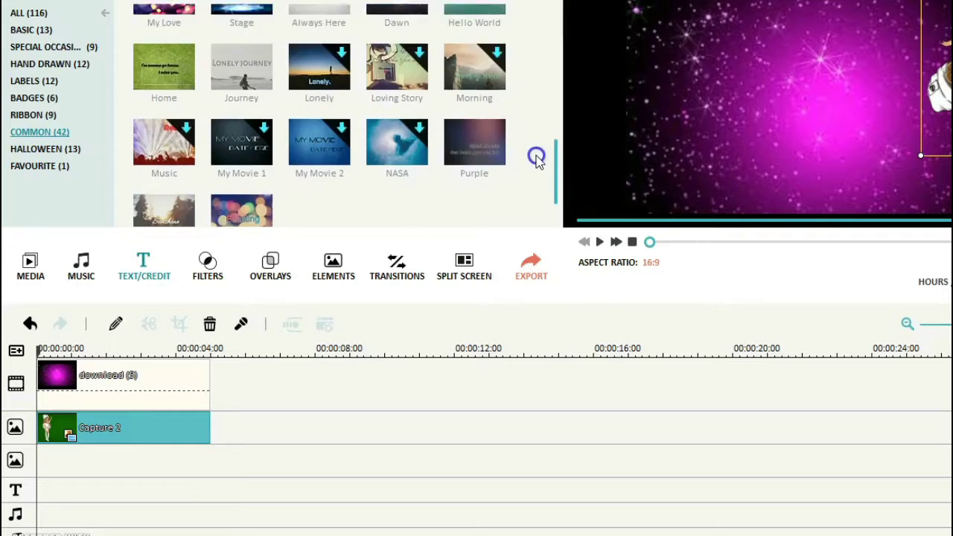
pyautogui.click(260, 136)
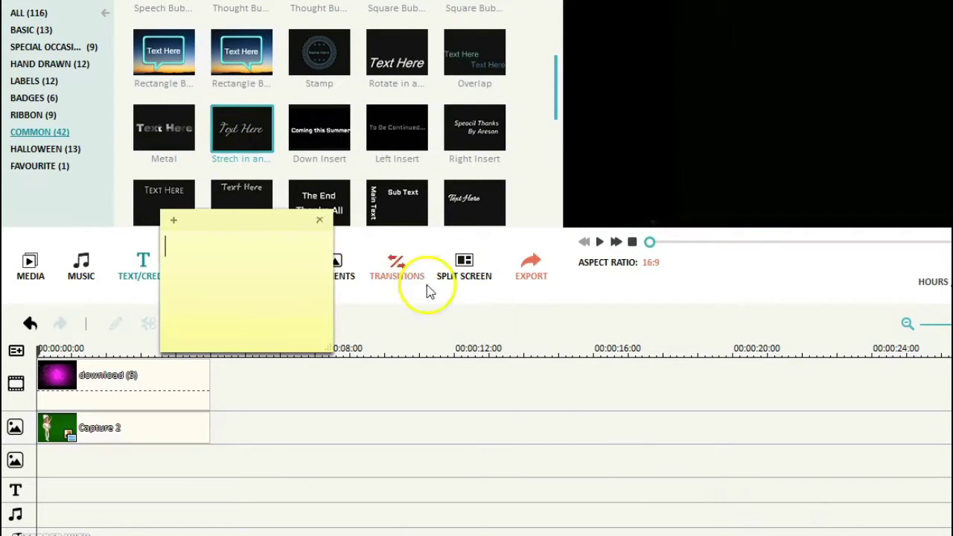
pyautogui.write('click the texts to pr')
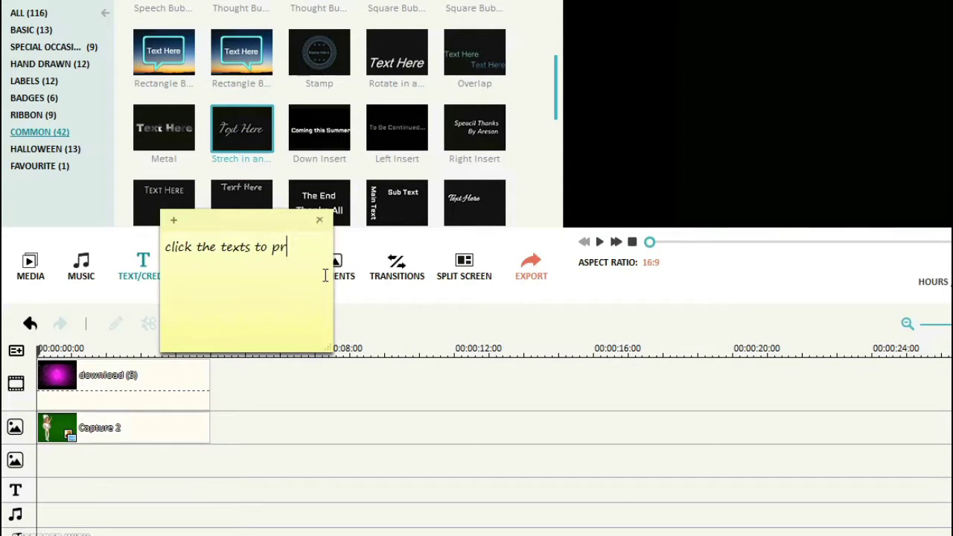
pyautogui.write('eview them.')
# Play the previews of the "Strech in an..." and Overlap titles
pyautogui.click(599, 242)
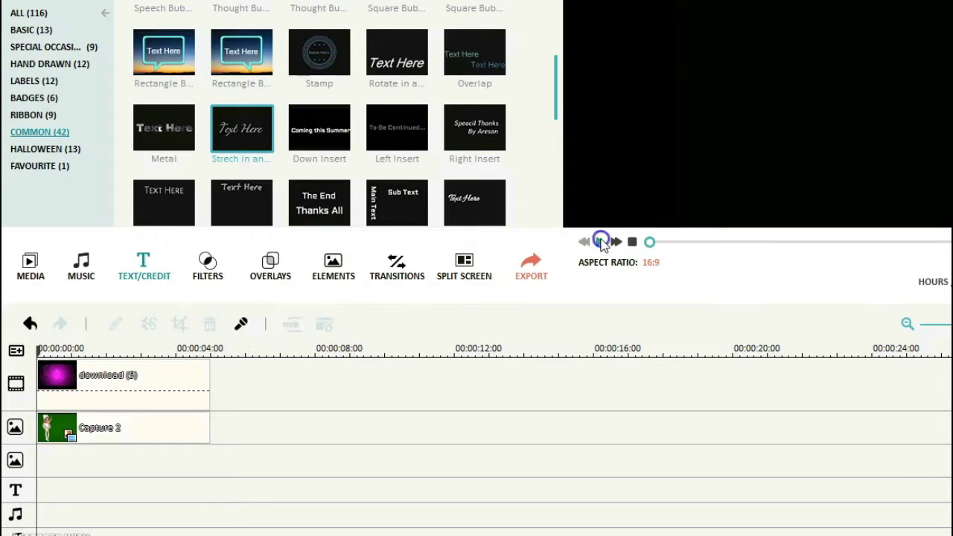
pyautogui.click(505, 41)
pyautogui.click(599, 242)
pyautogui.click(617, 393)
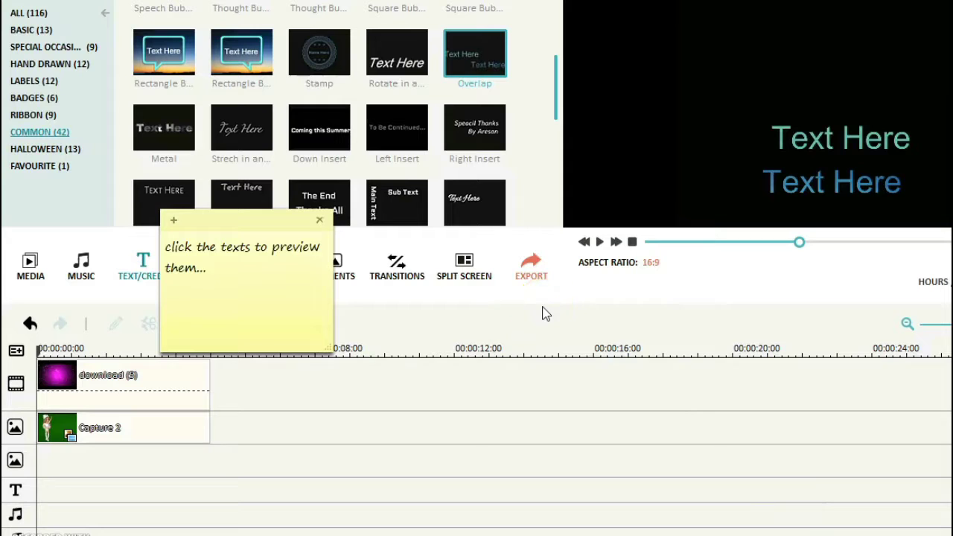
# Replace the sticky note text with "i like that one"
pyautogui.hotkey('ctrl', 'a')
pyautogui.press('BackSpace')
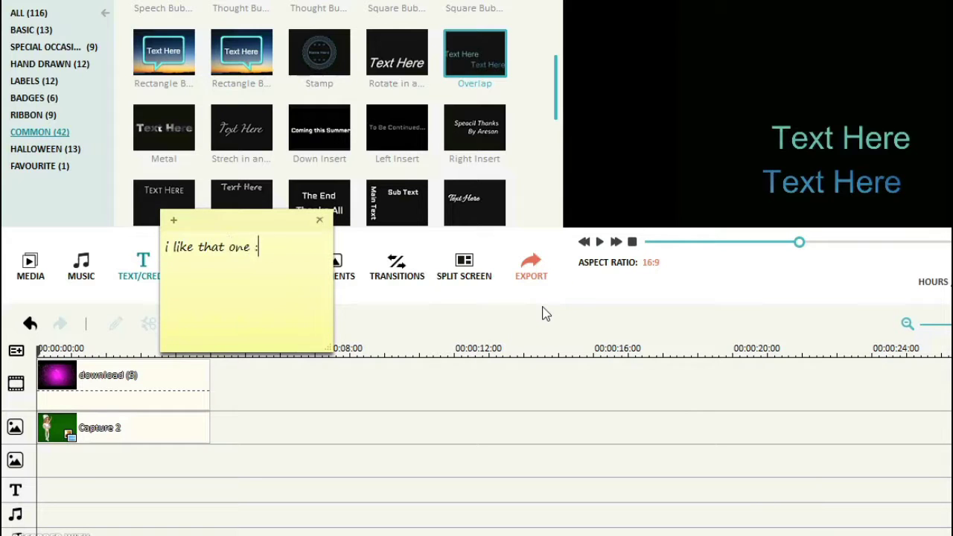
pyautogui.hotkey('ctrl', 'a')
# Write "click the small + button ----->" and "orrrrr just drag it" in the sticky note, and move the note beside the Overlap thumbnail
pyautogui.write('cli')
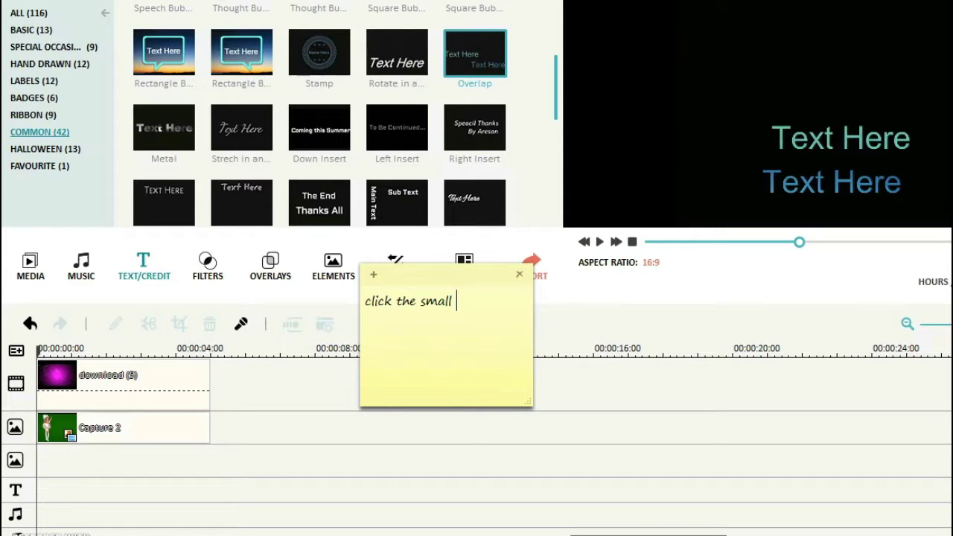
pyautogui.write('ck the small + button')
pyautogui.press('Return')
pyautogui.write('-----.')
pyautogui.press('BackSpace')
pyautogui.write('>')
pyautogui.moveTo(432, 283); pyautogui.dragTo(362, 30)
pyautogui.moveTo(403, 148); pyautogui.dragTo(406, 101)
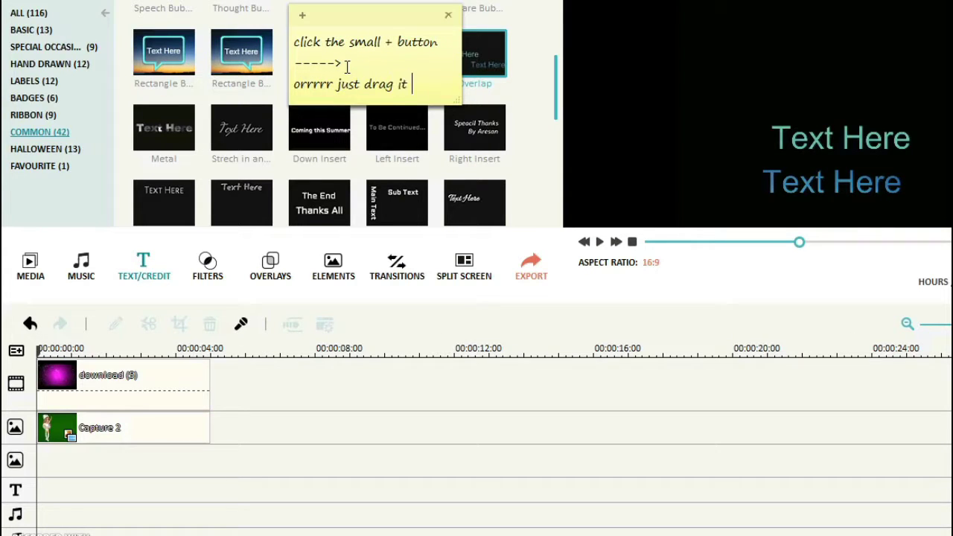
pyautogui.write('what i b')
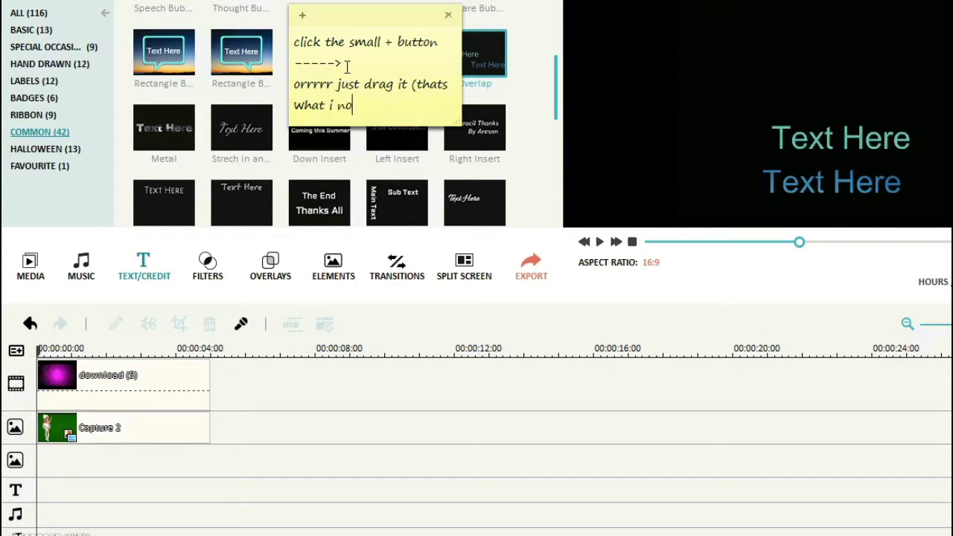
# Clear the sticky note and place the Overlap title at the start of the text track
pyautogui.moveTo(417, 106); pyautogui.dragTo(283, 37)
pyautogui.press('BackSpace')
pyautogui.moveTo(477, 75); pyautogui.dragTo(41, 490)
# Move the sticky note over the empty timeline area and write "right click the text ....." in it
pyautogui.write('ok.')
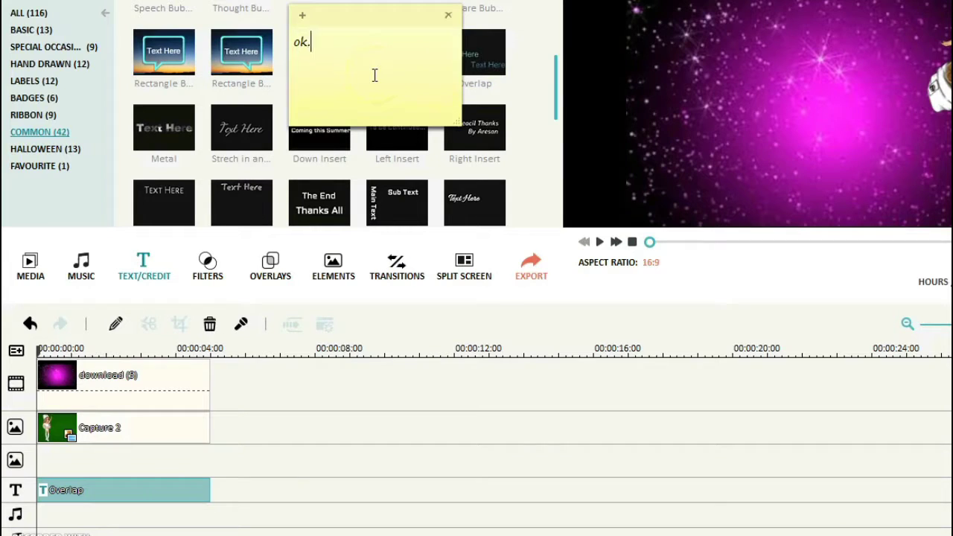
pyautogui.moveTo(377, 71); pyautogui.dragTo(366, 432)
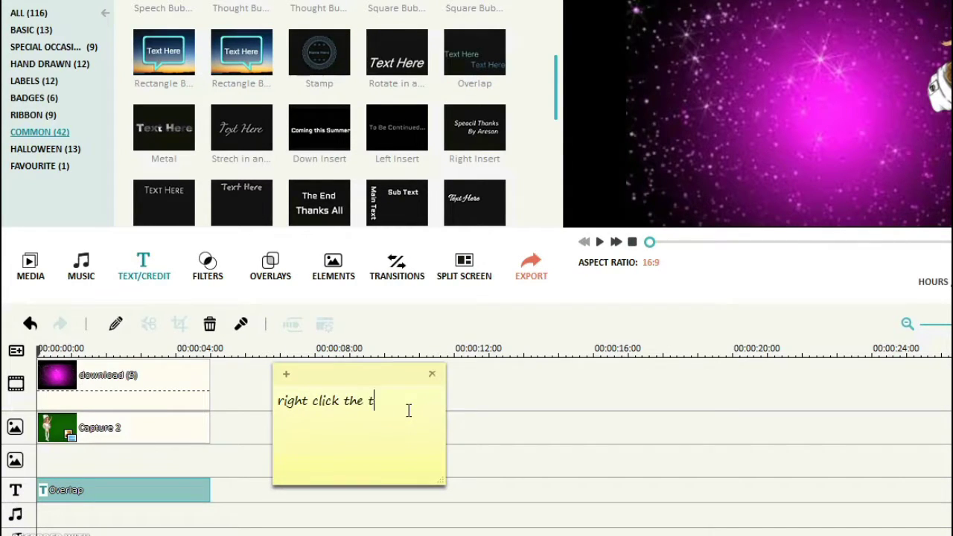
pyautogui.write('....')
# Open the Overlap title clip for text editing and add "click edit" to the sticky note
pyautogui.doubleClick(196, 497)
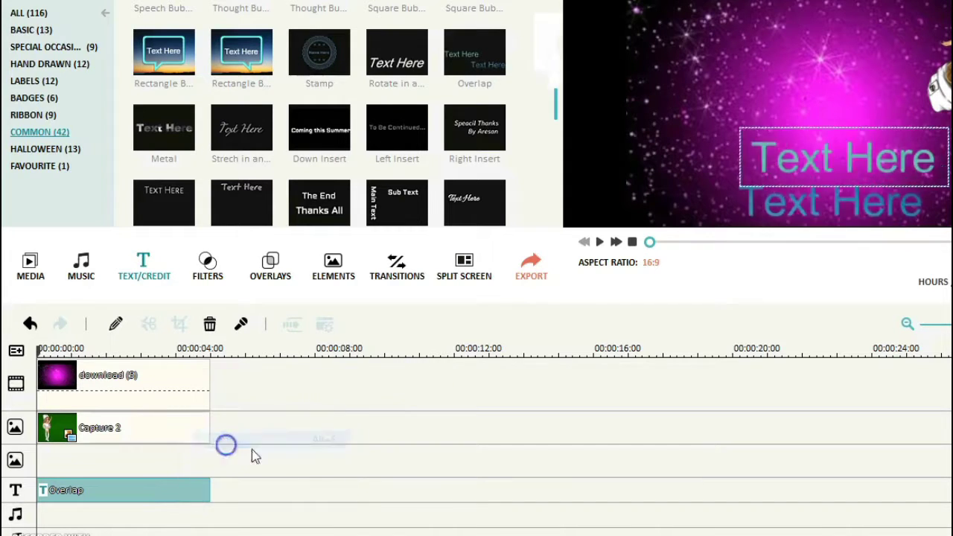
pyautogui.click(426, 399)
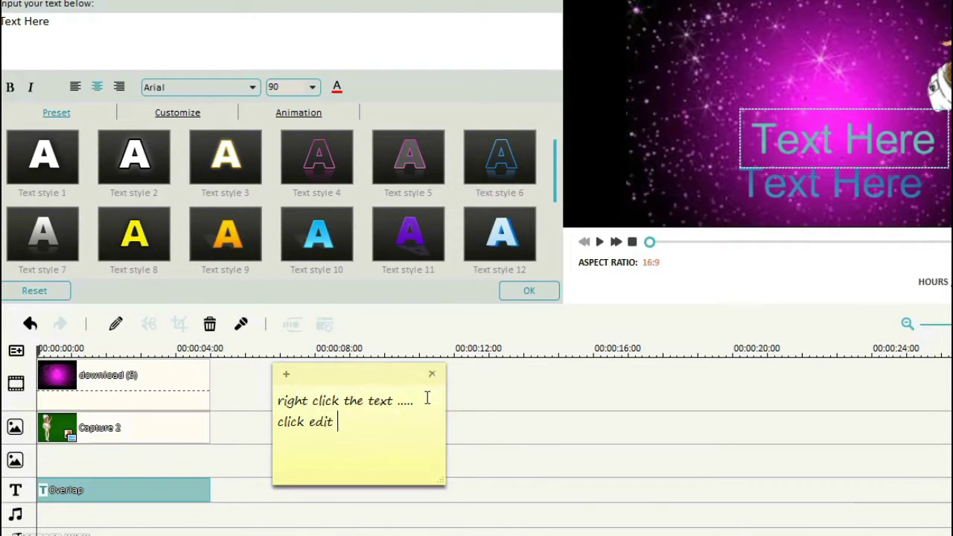
# Move the sticky note beside the text input area and replace its text with "add whatever text u want."
pyautogui.moveTo(379, 380); pyautogui.dragTo(540, 49)
pyautogui.hotkey('ctrl', 'a')
pyautogui.write('now.....')
pyautogui.hotkey('ctrl', 'a')
pyautogui.press('BackSpace')
pyautogui.write('a')
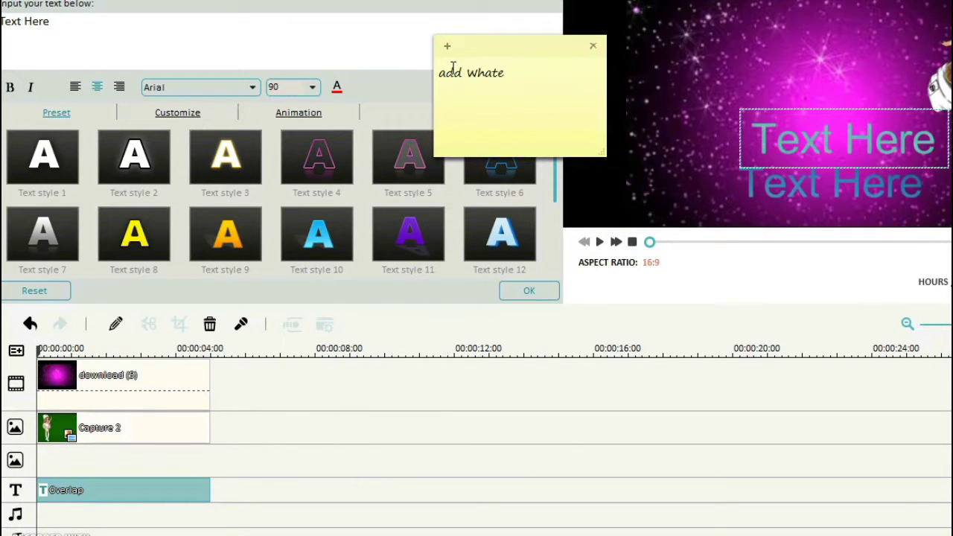
pyautogui.write('ant.')
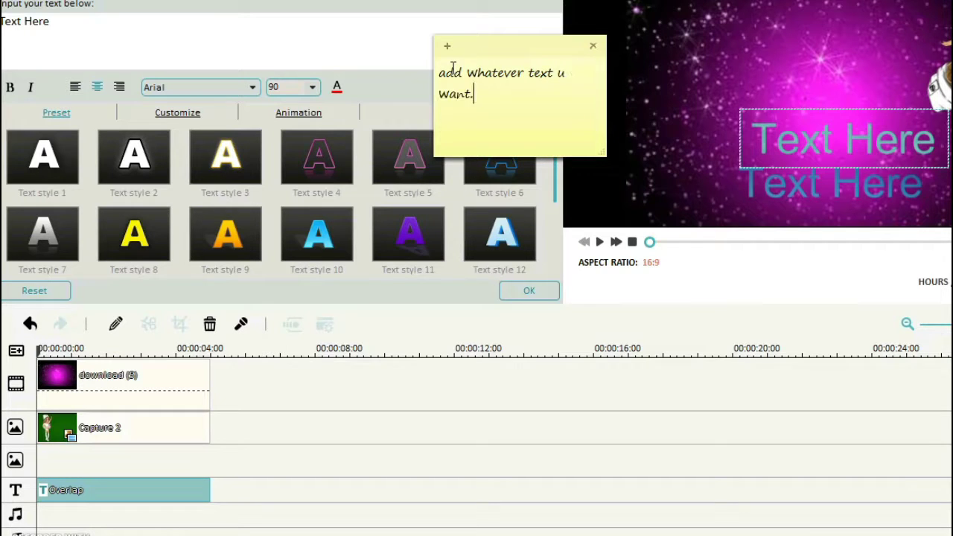
# Replace the upper "Text Here" line with "Just Like" and apply Text style 11 to it
pyautogui.click(204, 47)
pyautogui.moveTo(64, 23); pyautogui.dragTo(2, 23)
pyautogui.write('just like')
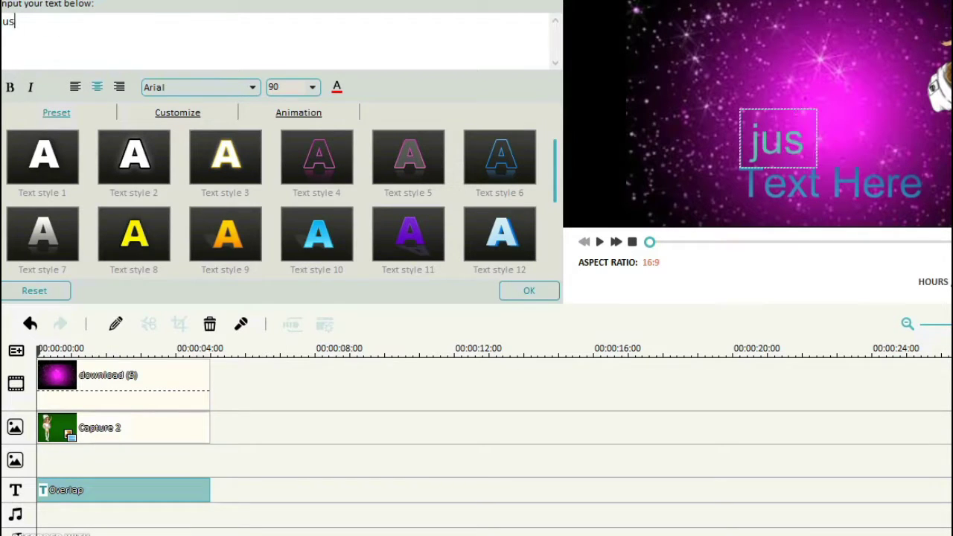
pyautogui.click(408, 232)
pyautogui.click(6, 19)
pyautogui.press('BackSpace')
pyautogui.write('J')
pyautogui.press('BackSpace')
pyautogui.write('Like')
# Replace the sticky note text with "click the screen"
pyautogui.hotkey('ctrl', 'a')
pyautogui.press('BackSpace')
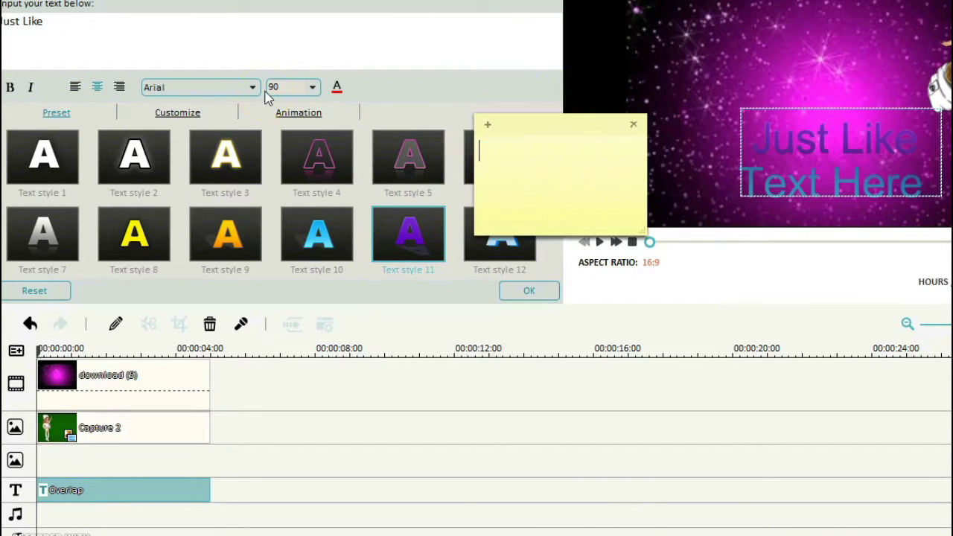
pyautogui.write('click the screen')
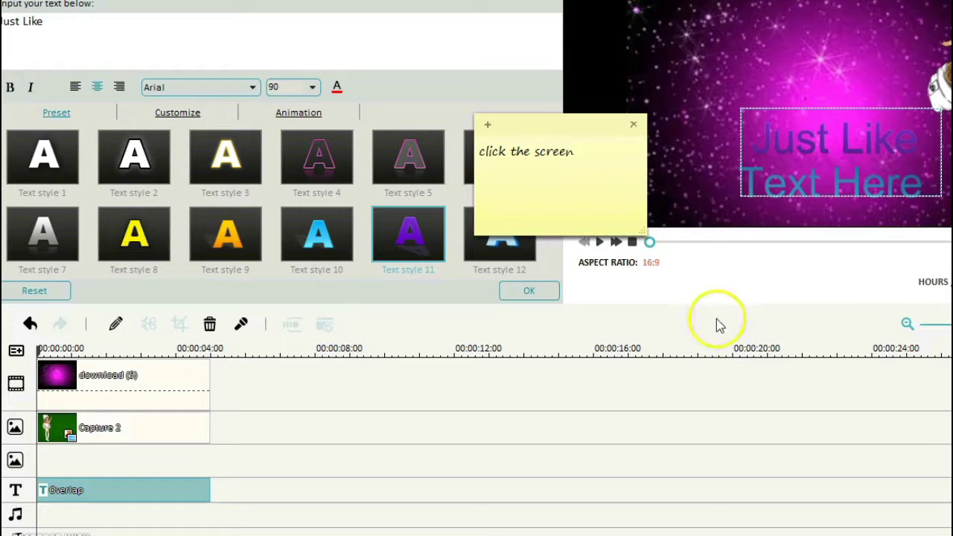
# Add ":)" to the sticky note and replace the lower "Text Here" line with "MAGIC <3" in the Amatic Bold font
pyautogui.click(805, 186)
pyautogui.moveTo(467, 37); pyautogui.dragTo(2, 22)
pyautogui.press('BackSpace')
pyautogui.click(828, 535)
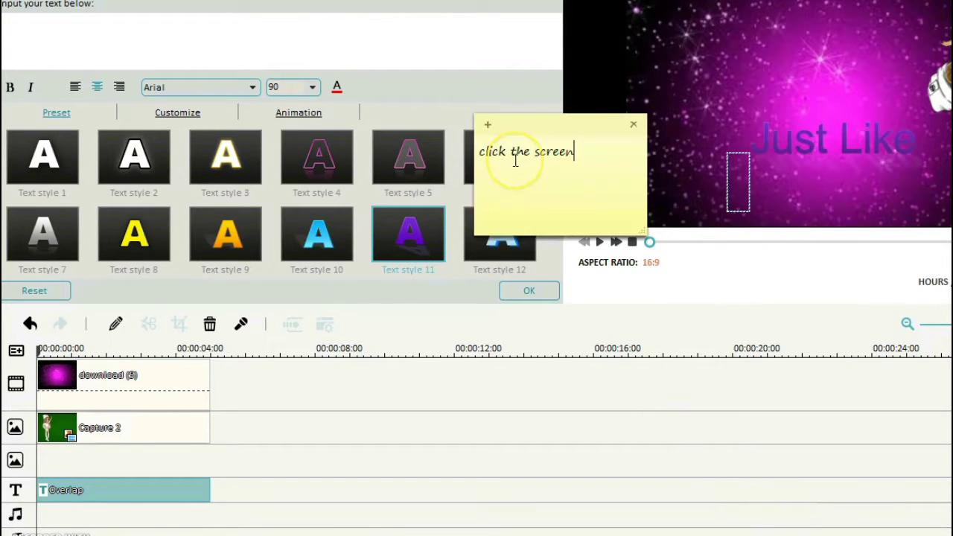
pyautogui.write(':)')
pyautogui.hotkey('ctrl', 'a')
pyautogui.press('BackSpace')
pyautogui.write('MA')
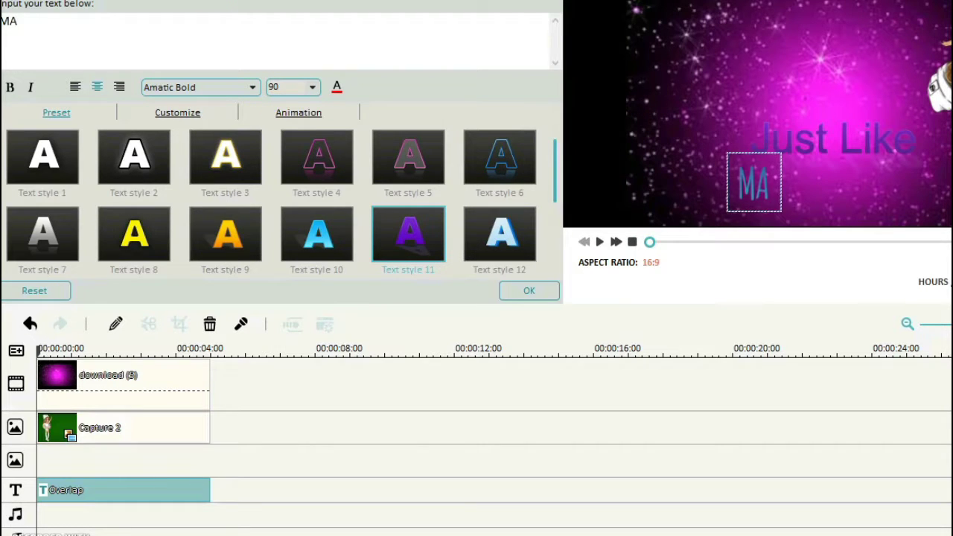
pyautogui.write('GIC <3')
# Select the "Just Like" line, write "there are SO many designs" in the sticky note, and clear the note
pyautogui.click(842, 141)
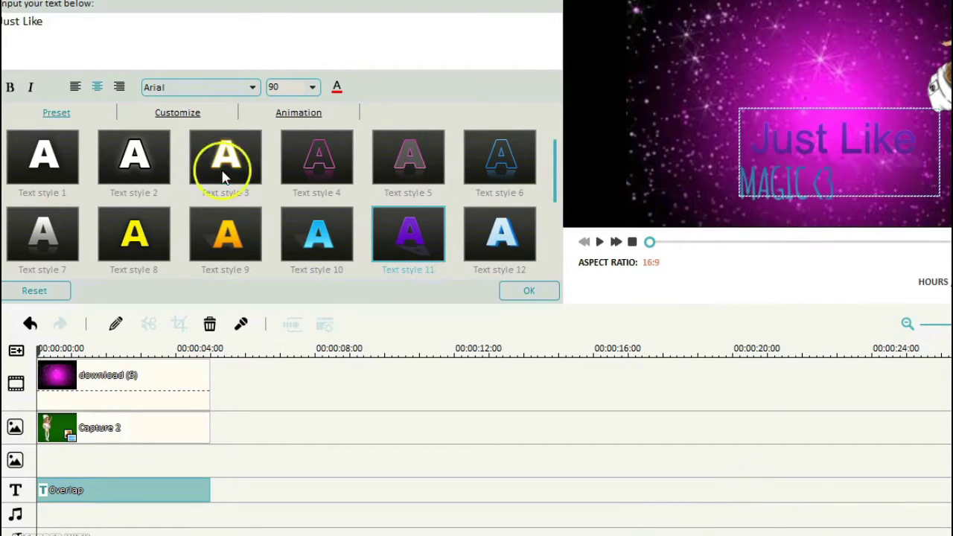
pyautogui.click(223, 176)
pyautogui.hotkey('alt', 'Tab')
pyautogui.write('there ')
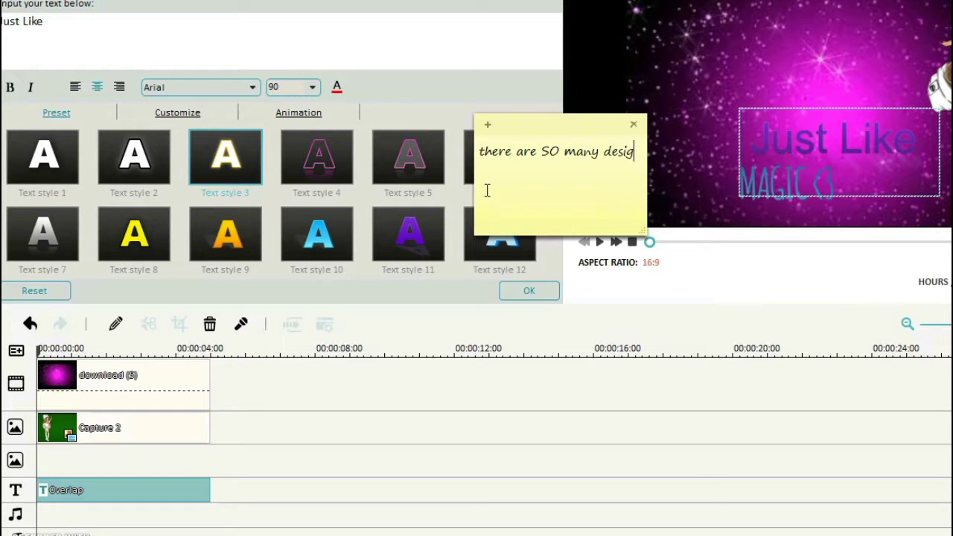
pyautogui.write('ns3')
pyautogui.moveTo(626, 175); pyautogui.dragTo(473, 149)
pyautogui.press('BackSpace')
# Try Text style 17 on the "Just Like" line and return it to Text style 11
pyautogui.click(246, 297)
pyautogui.scroll(-2, 544, 171)
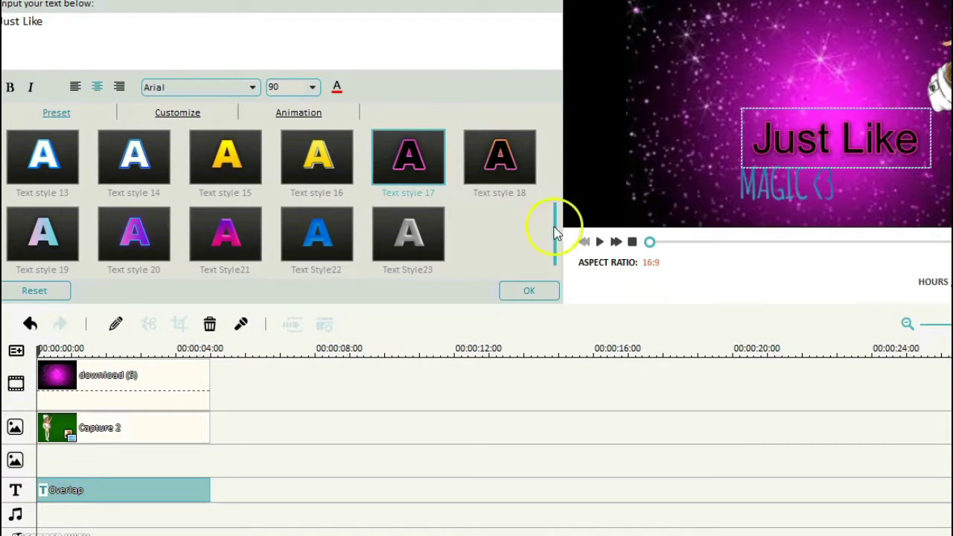
pyautogui.scroll(3, 558, 228)
pyautogui.click(390, 241)
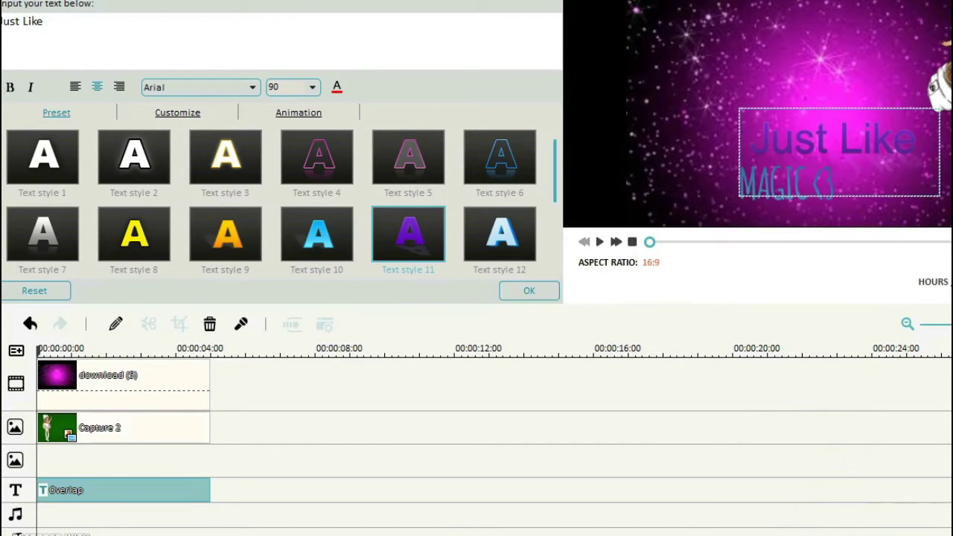
# Write "lots of fonts" in the sticky note and set the "Just Like" line's font to Averia Sans Libre Light
pyautogui.click(544, 191)
pyautogui.write('(')
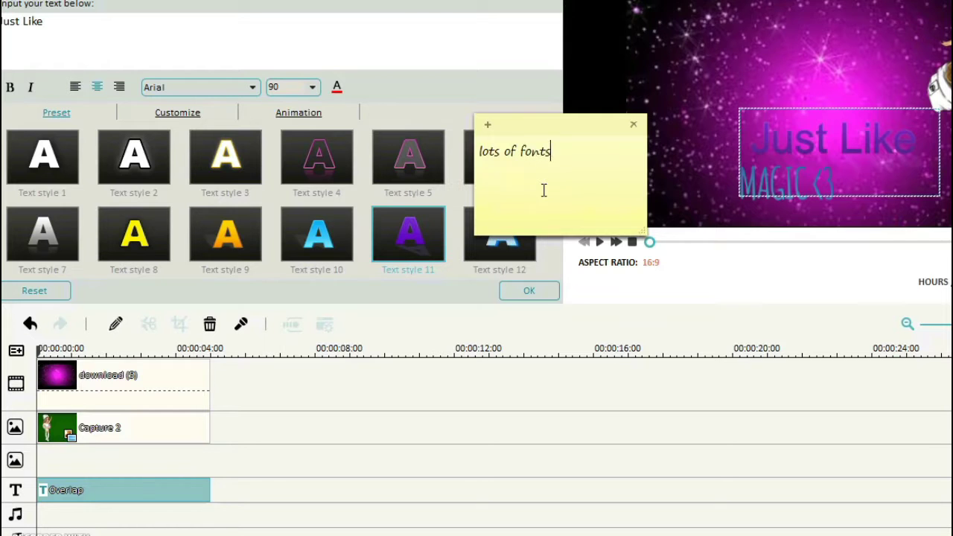
pyautogui.click(215, 90)
pyautogui.click(227, 112)
pyautogui.click(231, 87)
pyautogui.click(234, 153)
pyautogui.click(252, 87)
pyautogui.click(884, 67)
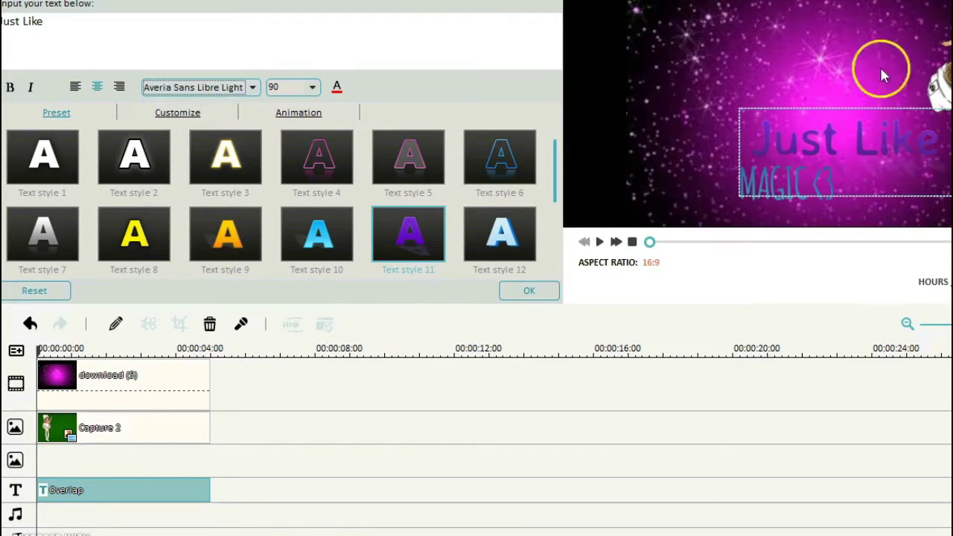
# Set the "MAGIC <3" line's font to Averia Sans Libre Light and replace the sticky note text with "kk,,,"
pyautogui.click(771, 191)
pyautogui.click(214, 87)
pyautogui.click(227, 166)
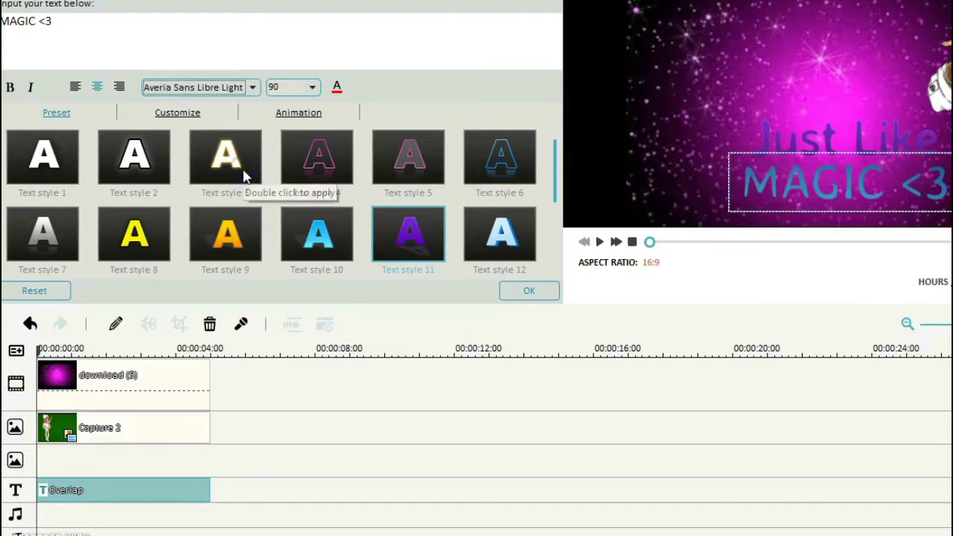
pyautogui.hotkey('ctrl', 'a')
pyautogui.write('kk...')
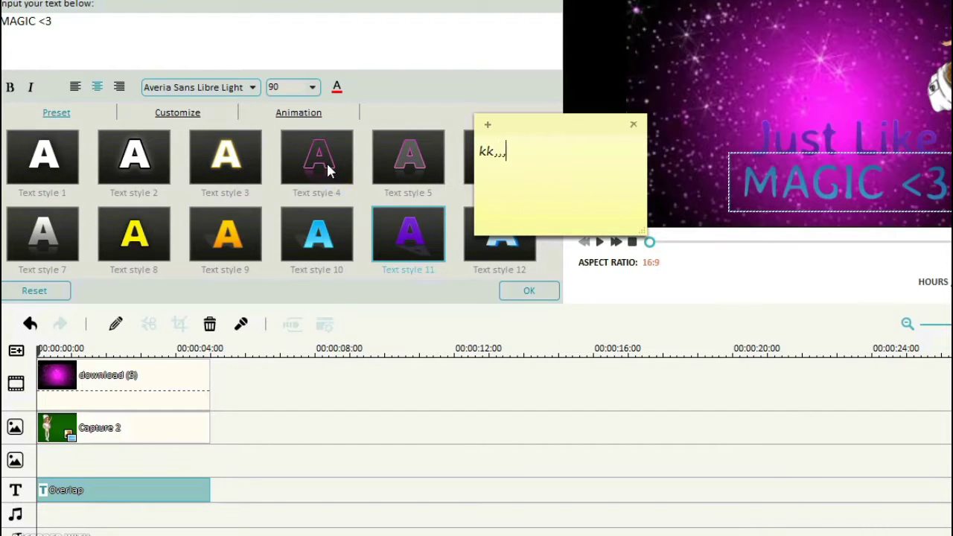
# Try Text style 17 and Text Style21 on the "MAGIC <3" line
pyautogui.click(441, 256)
pyautogui.click(412, 160)
pyautogui.moveTo(554, 189); pyautogui.dragTo(554, 253)
pyautogui.click(413, 157)
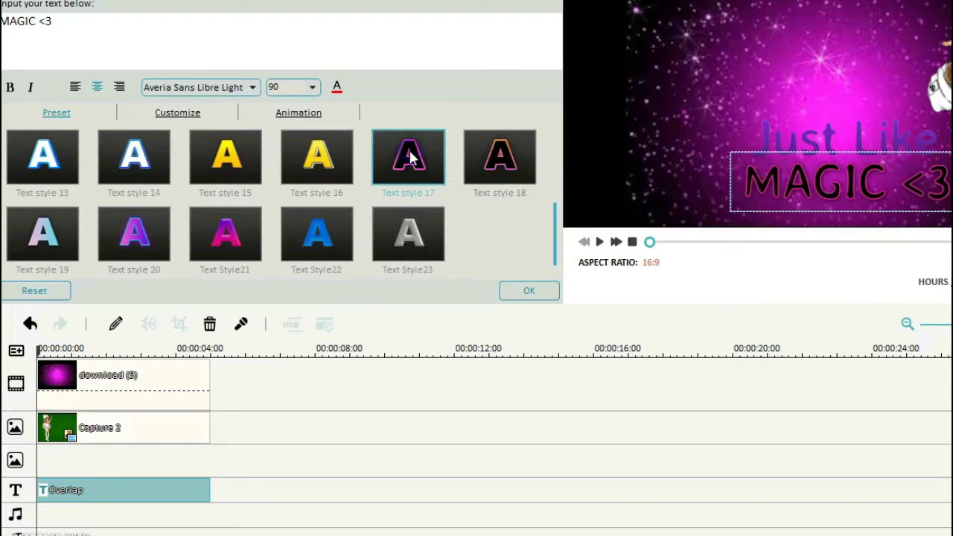
pyautogui.doubleClick(246, 237)
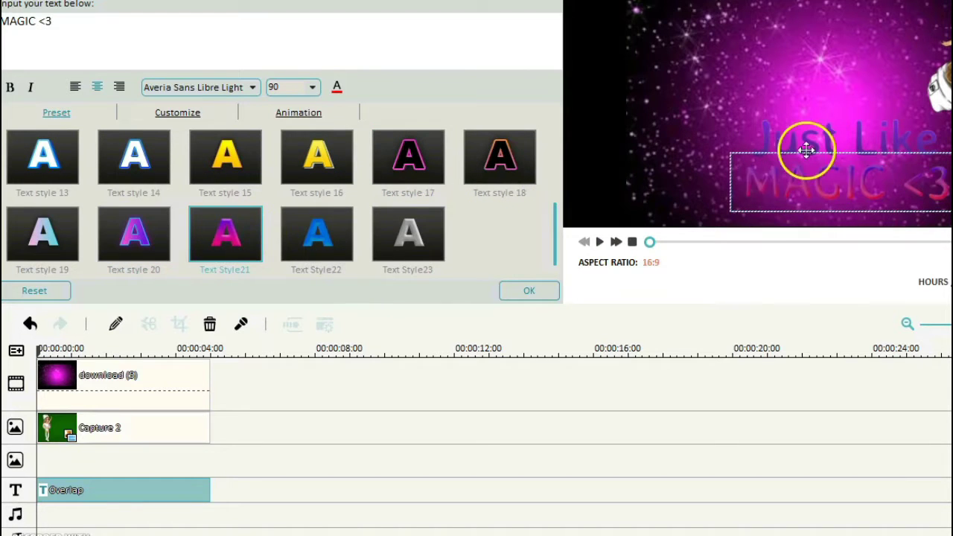
pyautogui.scroll(1, 549, 189)
pyautogui.doubleClick(409, 240)
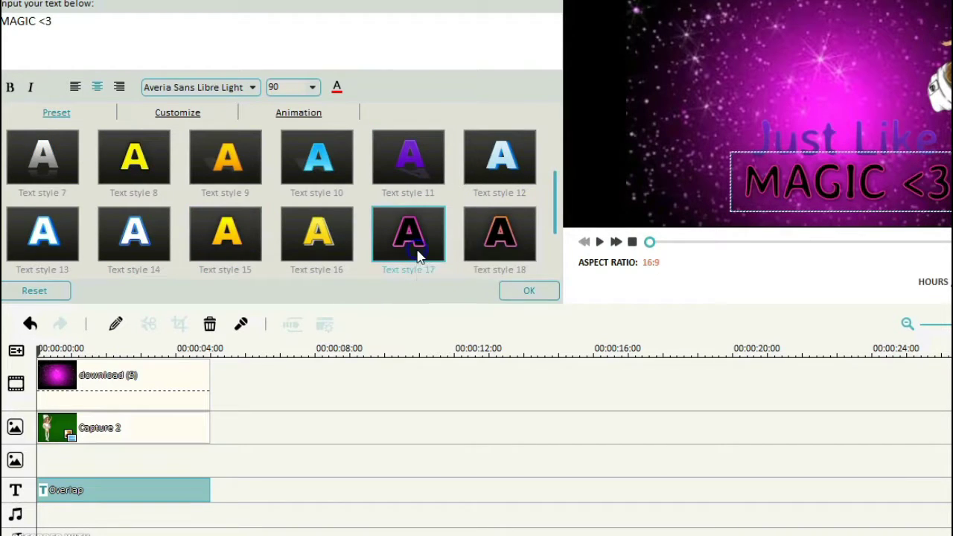
# Apply Text style 12 to the "MAGIC <3" line and set its gradient start color to plum
pyautogui.click(415, 159)
pyautogui.click(767, 158)
pyautogui.click(767, 183)
pyautogui.doubleClick(510, 167)
pyautogui.click(177, 113)
pyautogui.click(208, 171)
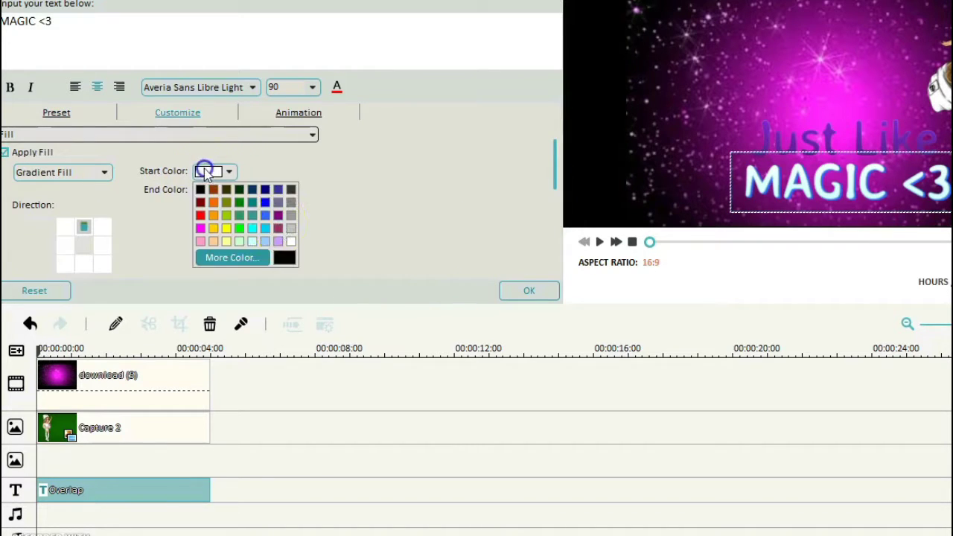
pyautogui.click(283, 225)
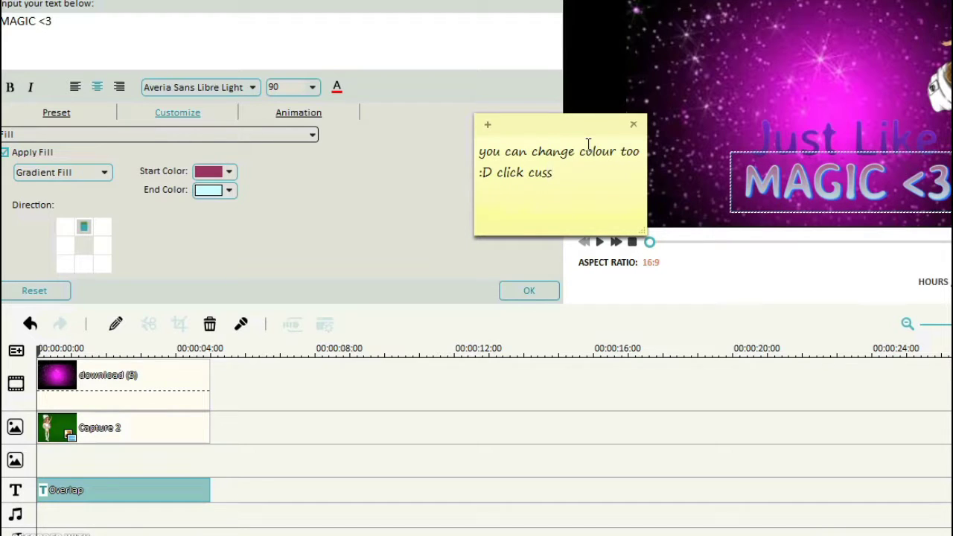
# Write "you can change colour too :D click cuss" in the sticky note and move the note beside the fill color settings
pyautogui.write('e')
pyautogui.press('Return')
pyautogui.moveTo(608, 120); pyautogui.dragTo(436, 153)
pyautogui.click(381, 121)
# Set the start and end colors of the "MAGIC <3" gradient fill to purple
pyautogui.click(229, 172)
pyautogui.click(257, 213)
pyautogui.click(229, 171)
pyautogui.click(266, 216)
pyautogui.click(229, 190)
pyautogui.click(276, 237)
# Set the start color of the "MAGIC <3" gradient fill to black
pyautogui.click(832, 145)
pyautogui.click(816, 200)
pyautogui.click(227, 172)
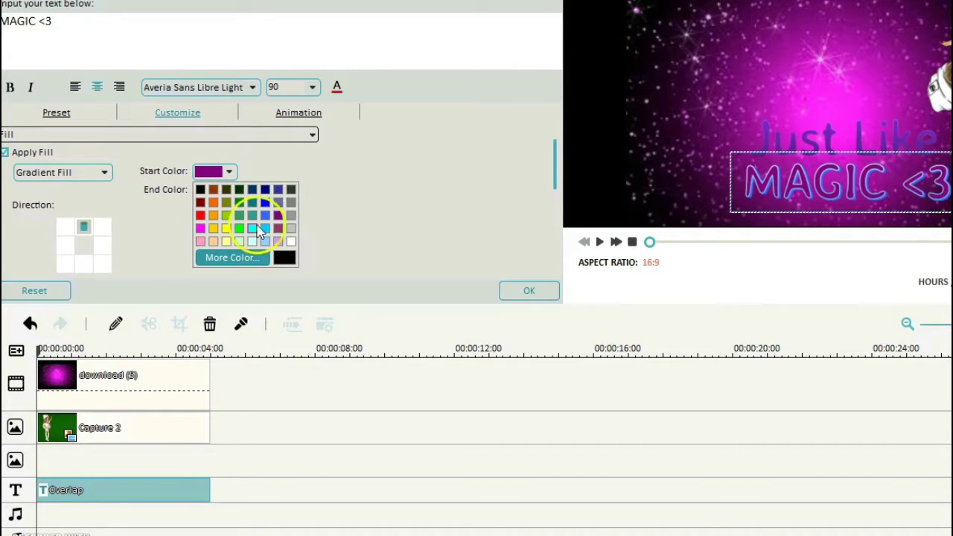
pyautogui.click(281, 259)
# Set the start and end colors of the "Just Like" gradient fill to black
pyautogui.click(860, 192)
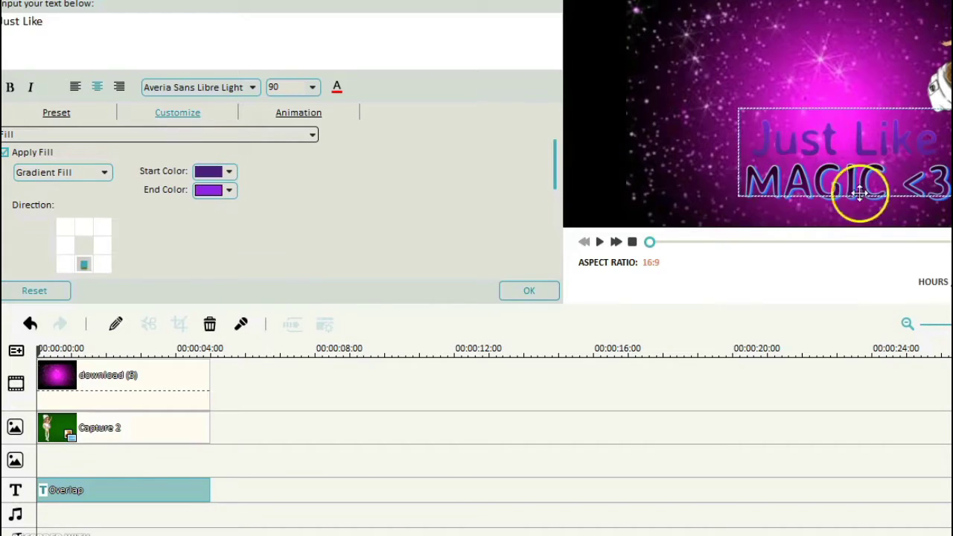
pyautogui.click(221, 170)
pyautogui.click(285, 258)
pyautogui.click(229, 190)
pyautogui.click(286, 274)
# Apply Text style 17 to the "MAGIC <3" line
pyautogui.click(820, 168)
pyautogui.click(55, 112)
pyautogui.click(405, 230)
# Set the end and start colors of the "Just Like" gradient fill to white
pyautogui.click(857, 137)
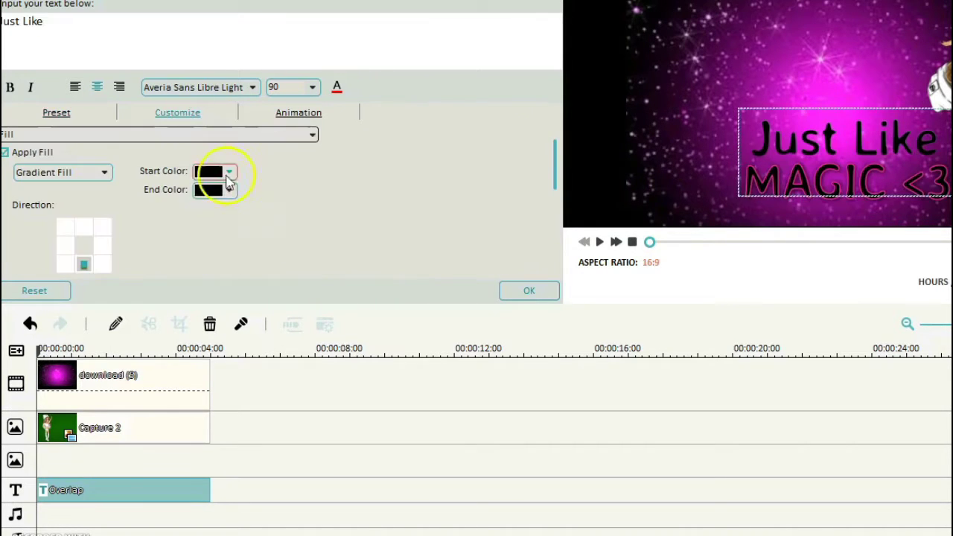
pyautogui.click(223, 190)
pyautogui.click(200, 247)
pyautogui.click(228, 190)
pyautogui.click(290, 260)
pyautogui.click(228, 171)
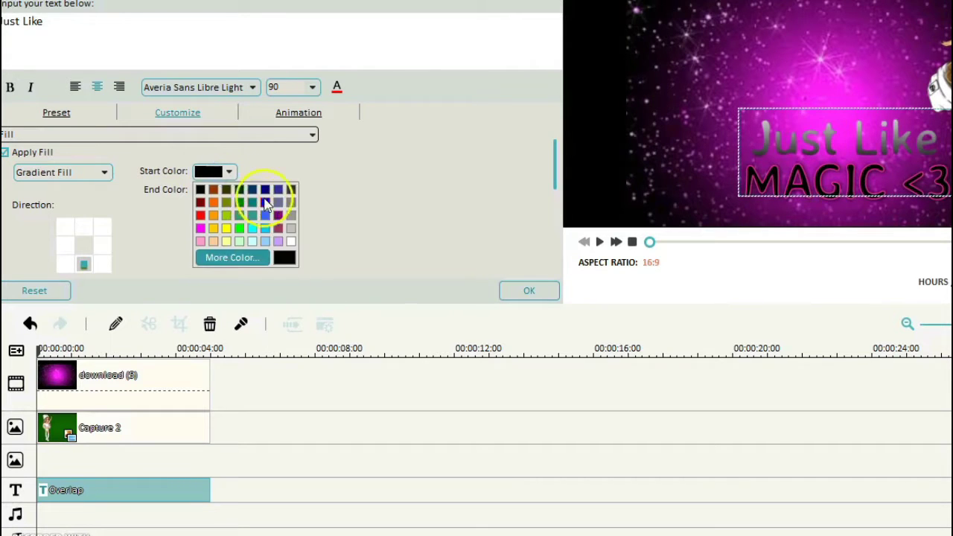
pyautogui.click(291, 241)
# Set the "MAGIC <3" line's fill color to white
pyautogui.click(854, 178)
pyautogui.click(229, 172)
pyautogui.click(286, 258)
# Write "click animation to add animation XD <----" in the sticky note and move the note over the text input area
pyautogui.click(776, 150)
pyautogui.click(776, 178)
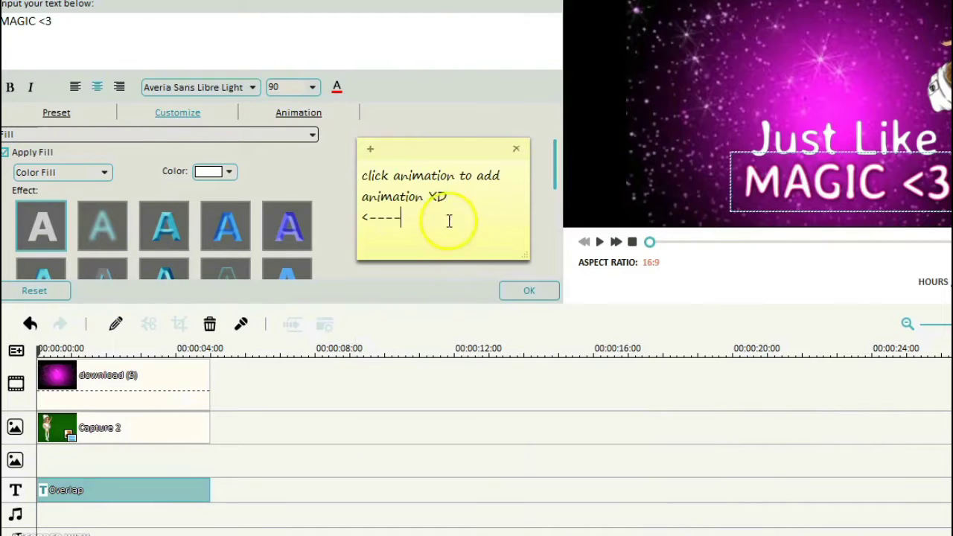
pyautogui.moveTo(436, 147); pyautogui.dragTo(408, 44)
pyautogui.click(537, 131)
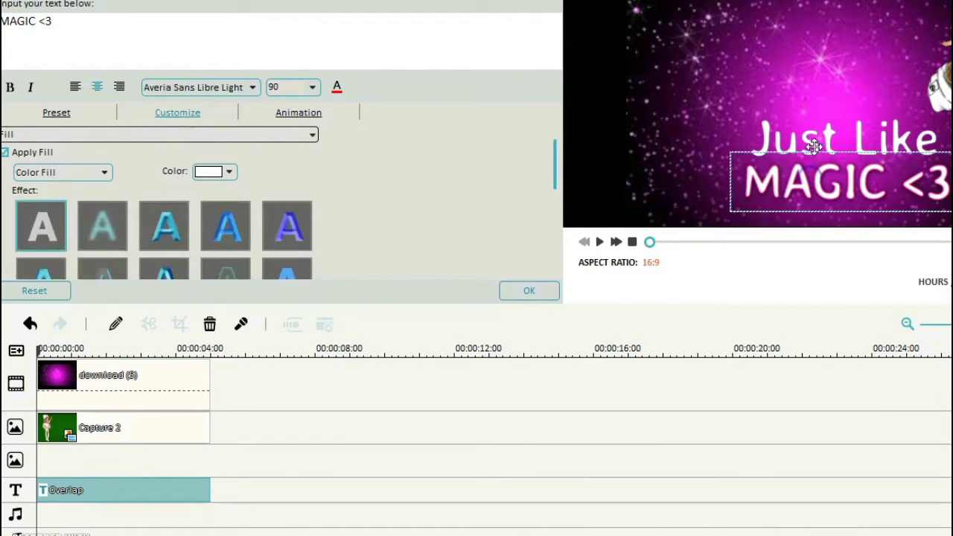
# Set the end color of the "Just Like" gradient fill to magenta
pyautogui.click(815, 146)
pyautogui.click(228, 189)
pyautogui.click(200, 248)
# Set the "MAGIC <3" line's fill color to magenta and apply the fifth fill effect to it
pyautogui.click(892, 184)
pyautogui.click(230, 172)
pyautogui.click(201, 228)
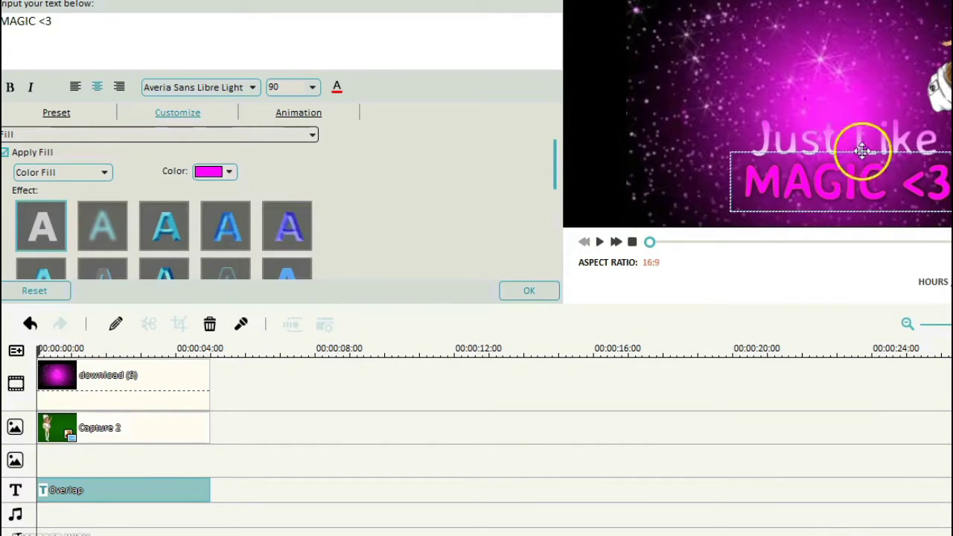
pyautogui.click(156, 232)
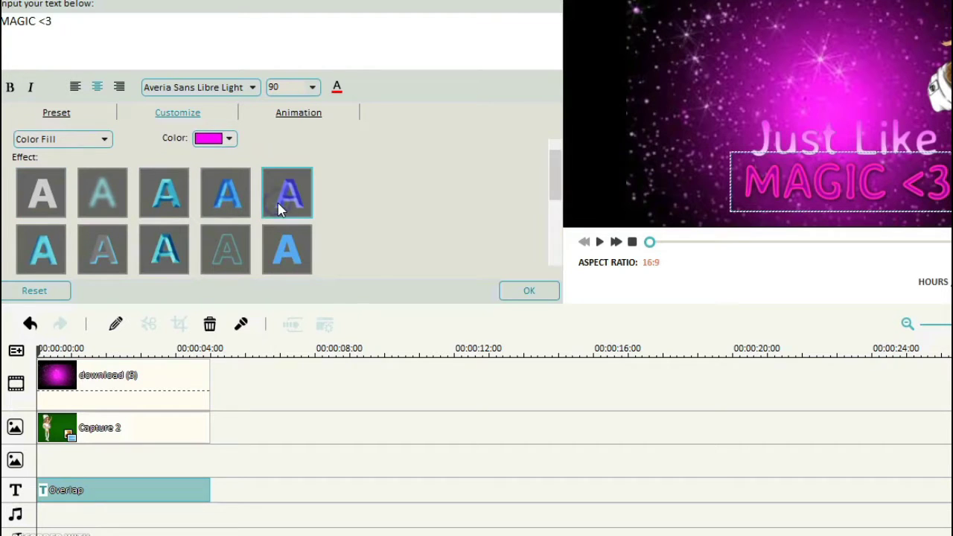
# Apply Text style 17 to the "Just Like" line and set its fill color to white
pyautogui.click(785, 122)
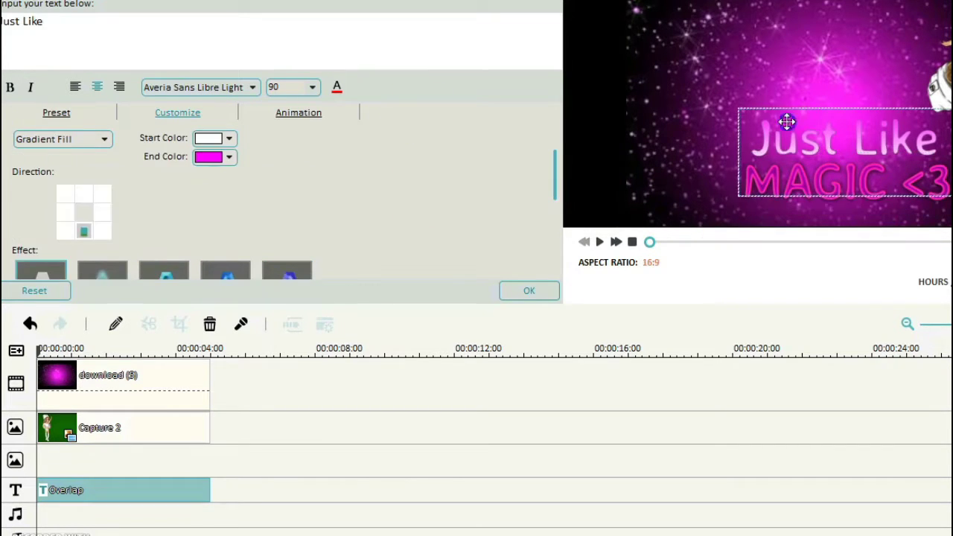
pyautogui.click(56, 112)
pyautogui.click(411, 237)
pyautogui.click(177, 112)
pyautogui.click(229, 151)
pyautogui.click(243, 217)
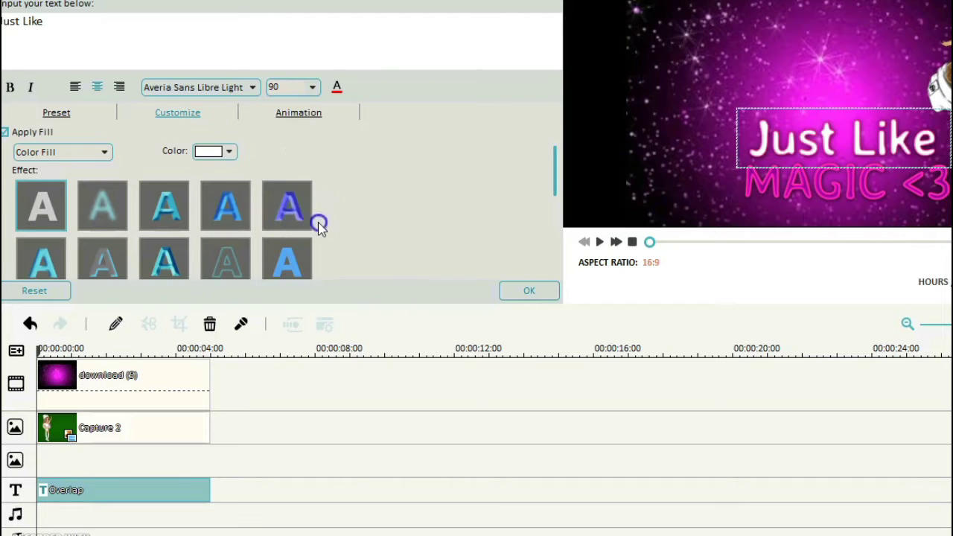
pyautogui.click(231, 213)
pyautogui.click(58, 193)
# Set the "MAGIC <3" fill color to white and apply the tenth fill effect to both text lines
pyautogui.click(769, 187)
pyautogui.click(229, 137)
pyautogui.click(235, 164)
pyautogui.click(745, 143)
pyautogui.click(286, 249)
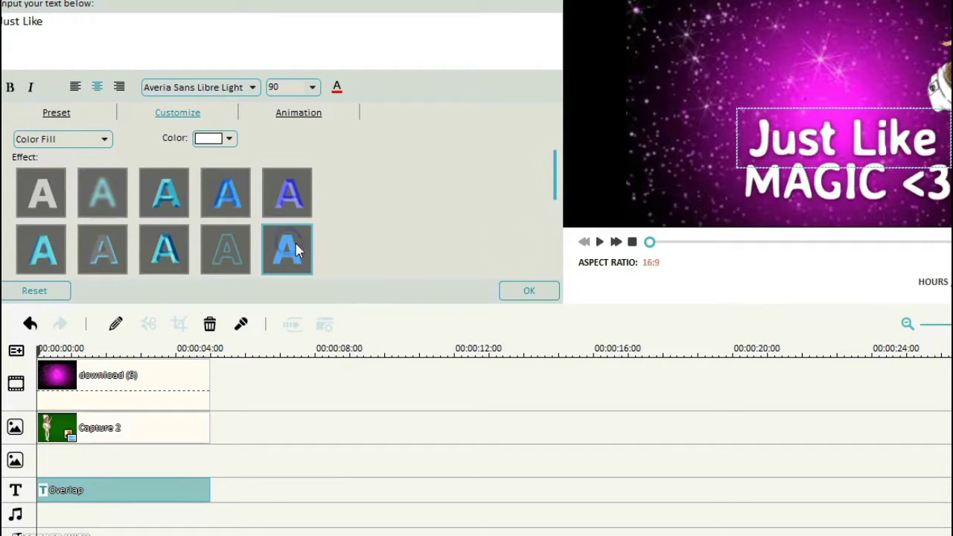
# Replace the sticky note text with "looks bad" and set the "Just Like" line's fill color to black
pyautogui.hotkey('ctrl', 'a')
pyautogui.write('loo')
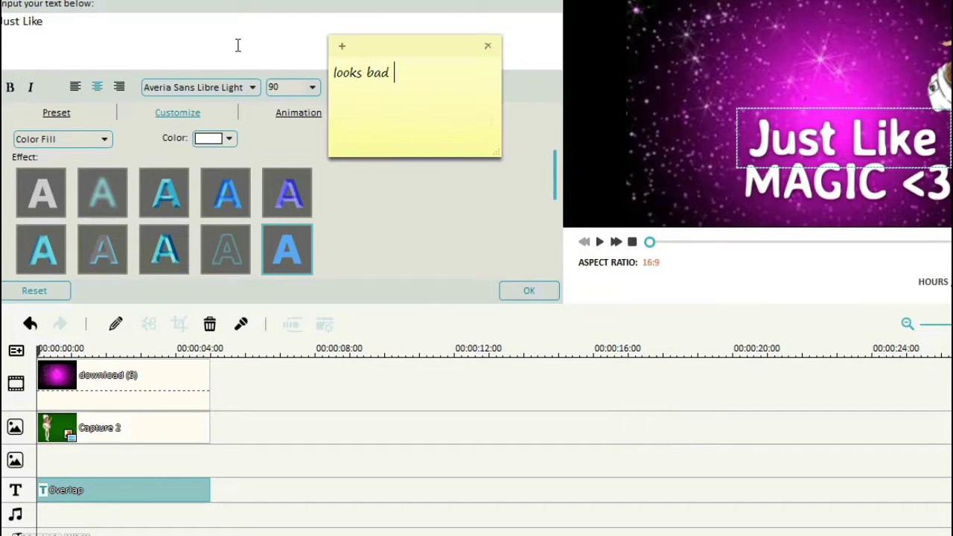
pyautogui.click(871, 151)
pyautogui.click(236, 140)
pyautogui.click(278, 182)
# Set the fill color of the "MAGIC <3" title line to light purple
pyautogui.click(827, 183)
pyautogui.click(208, 139)
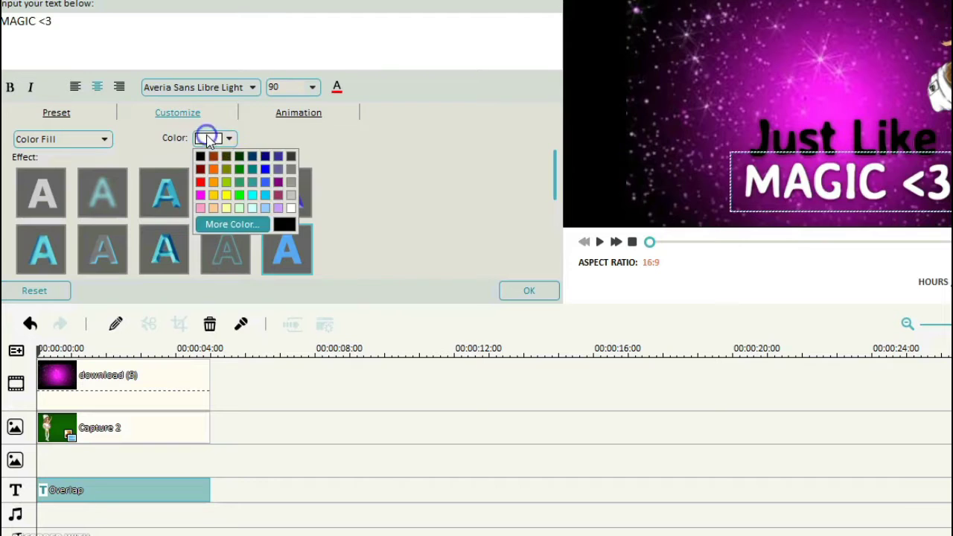
pyautogui.click(278, 182)
pyautogui.click(229, 139)
pyautogui.click(278, 208)
# Set the "Just Like" line's fill color to white, accept the title edits, and replace the sticky note text with "imma leave it like that :P"
pyautogui.click(903, 136)
pyautogui.click(229, 138)
pyautogui.click(291, 207)
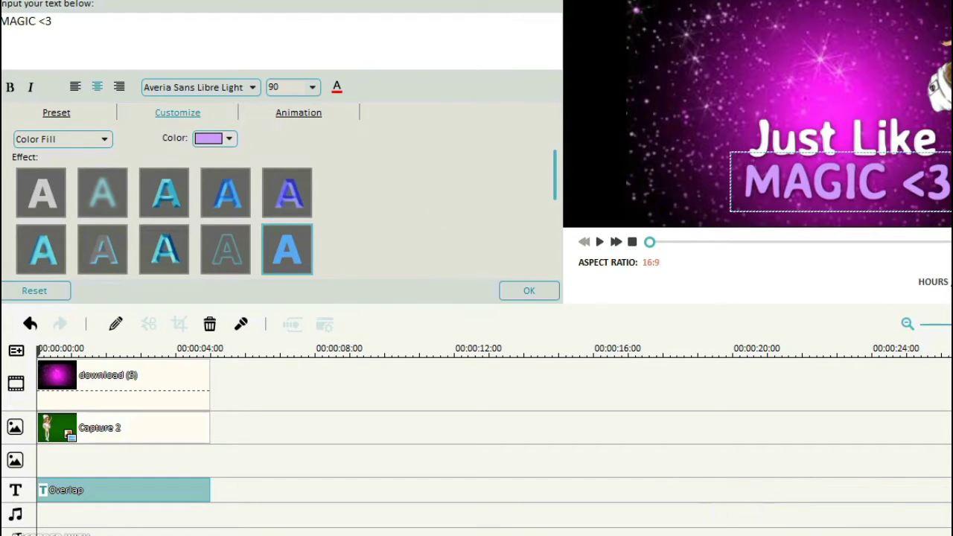
pyautogui.click(364, 105)
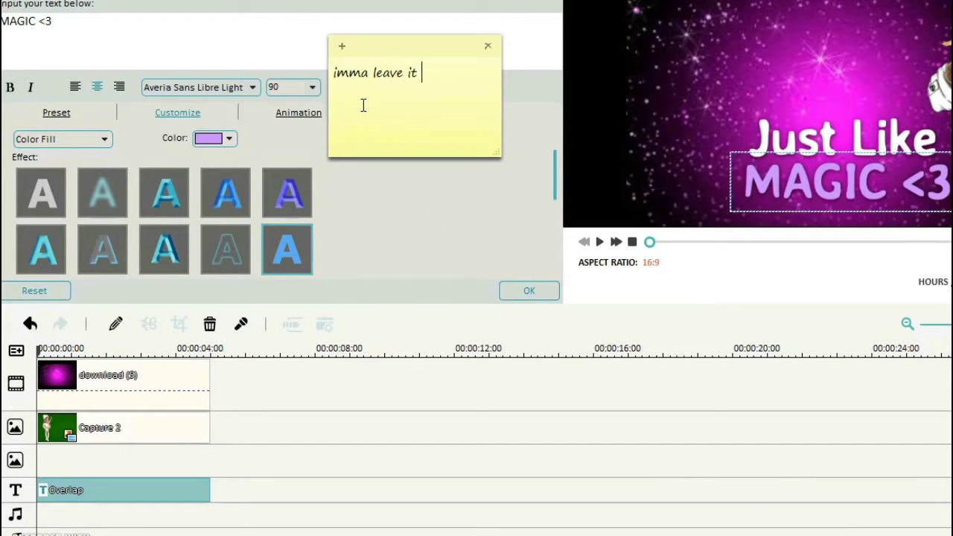
pyautogui.click(529, 290)
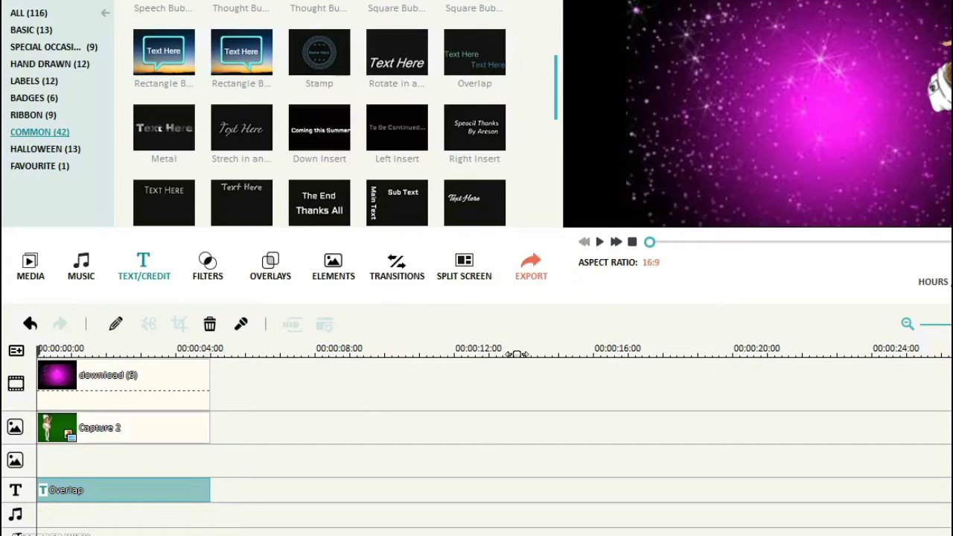
# Preview the intro partway and move the Overlap title clip so it starts at the playhead, before the background clip's end
pyautogui.click(600, 242)
pyautogui.click(602, 243)
pyautogui.moveTo(52, 498); pyautogui.dragTo(172, 497)
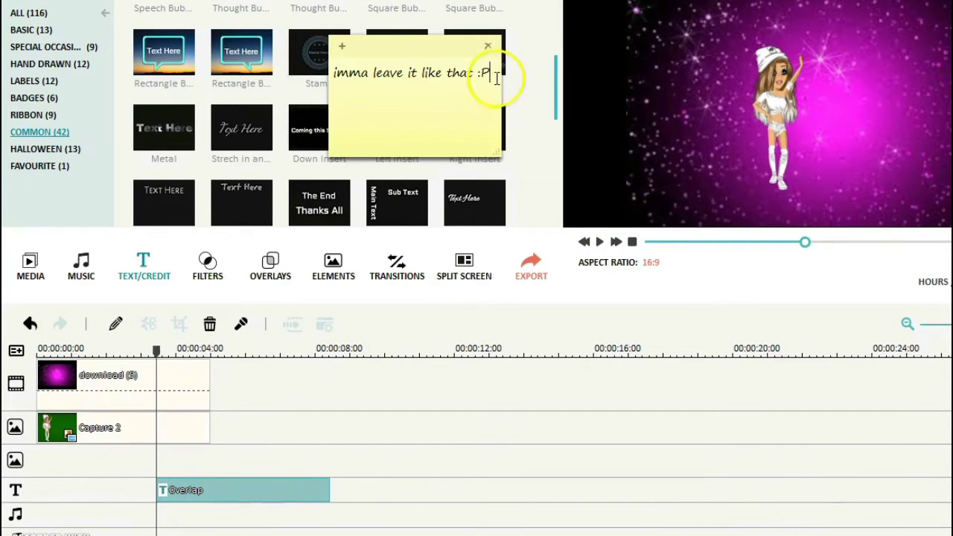
# Replace the sticky note text with an explanation beginning "you can drag the text too wherever you"
pyautogui.hotkey('ctrl', 'a')
pyautogui.write('you')
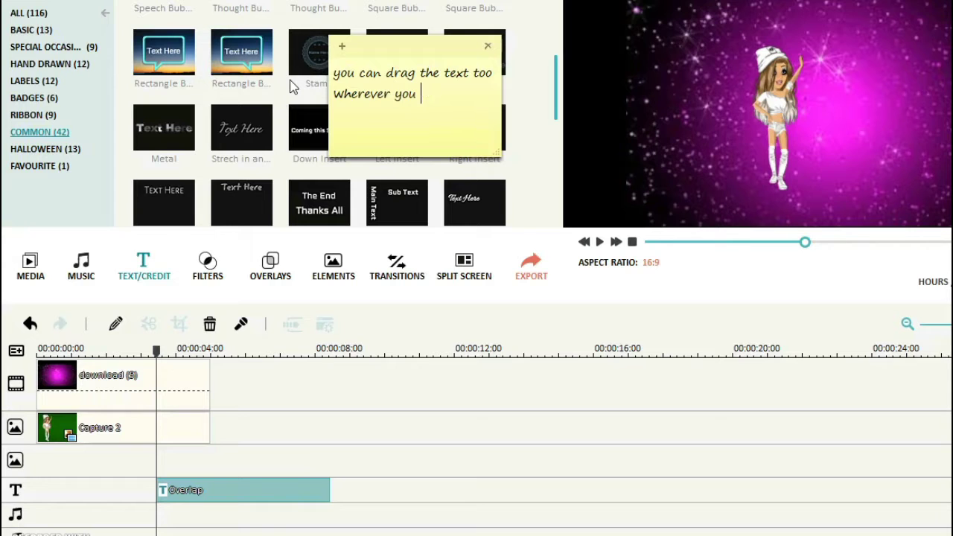
pyautogui.hotkey('ctrl', 'a')
# Play the intro from near its beginning and trim the Overlap title clip's end to match the end of the background clip
pyautogui.click(277, 394)
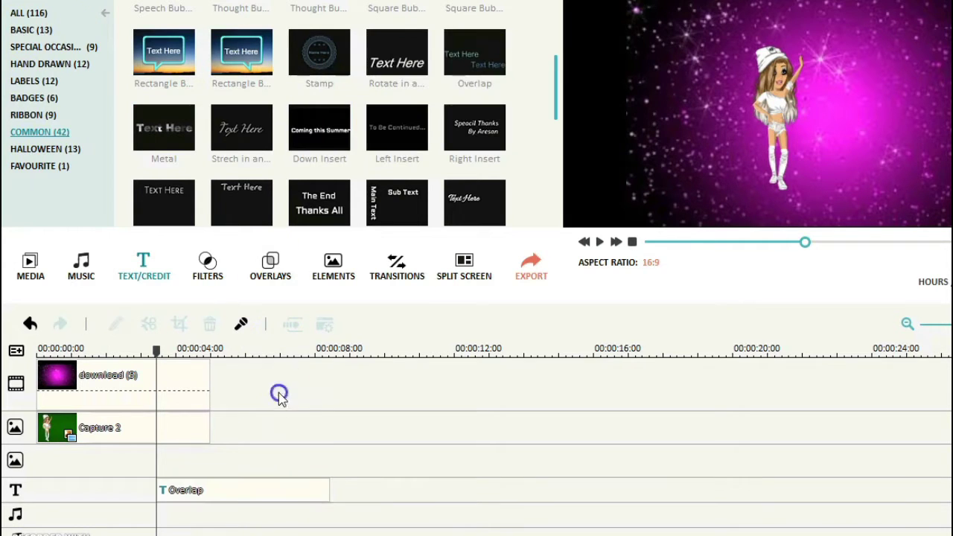
pyautogui.click(64, 351)
pyautogui.click(599, 242)
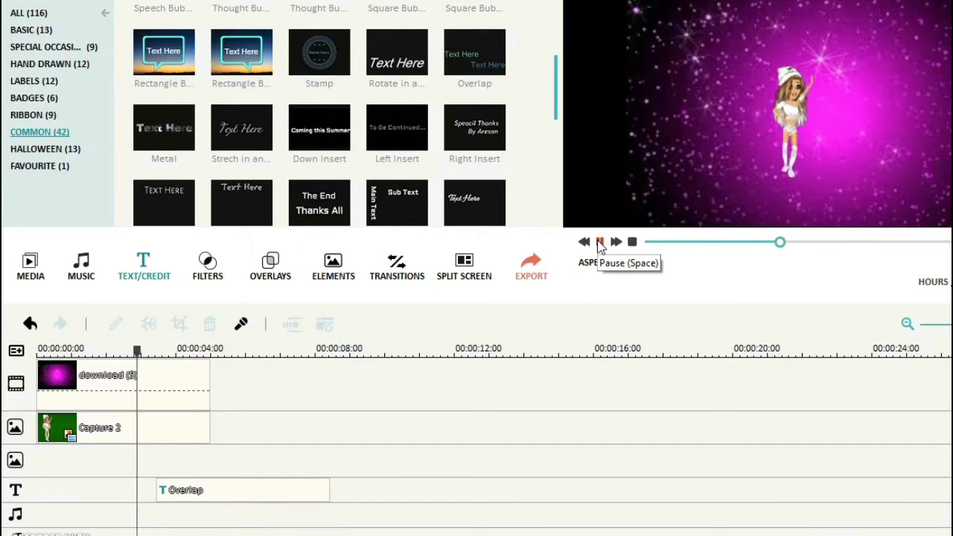
pyautogui.click(289, 492)
pyautogui.moveTo(328, 490); pyautogui.dragTo(211, 488)
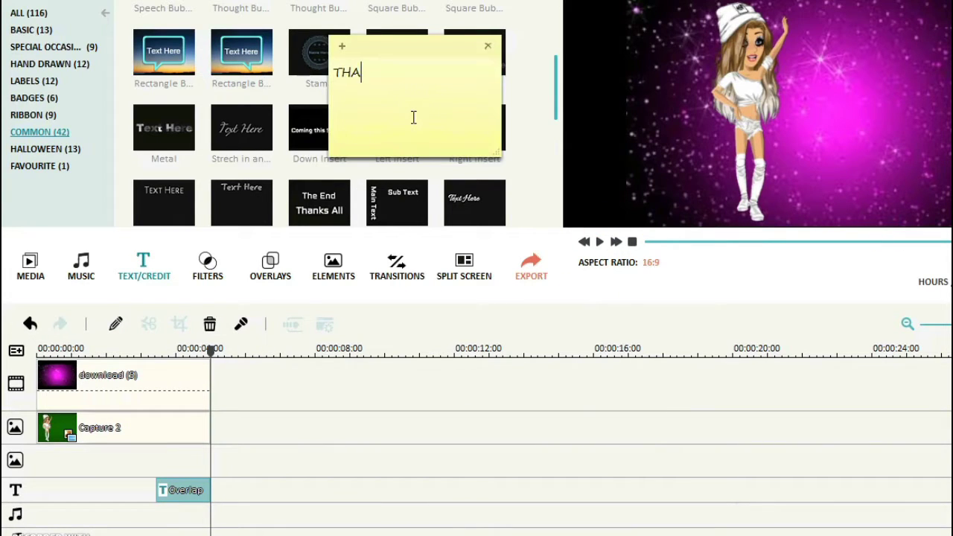